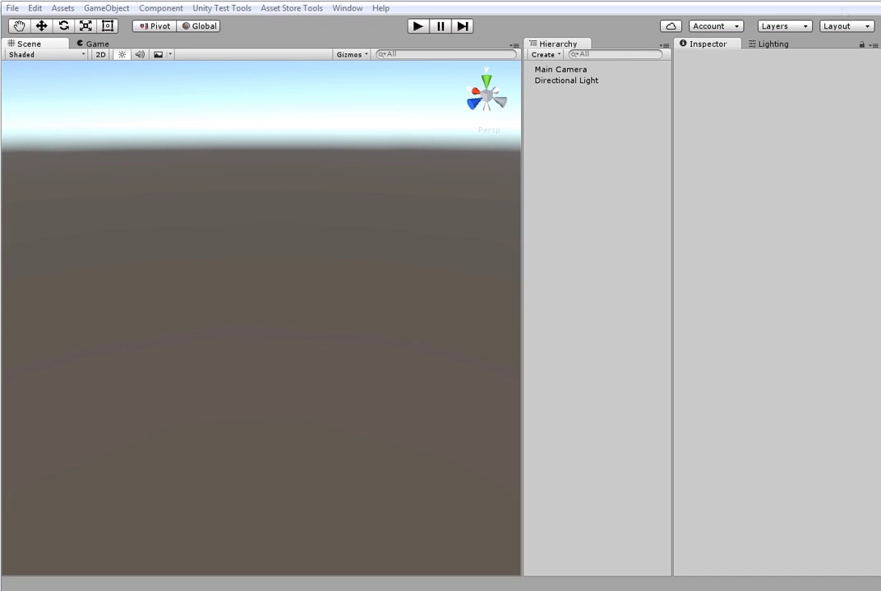
Step: Start a new scene and add a Map Magic terrain object to it
left_click(11, 8)
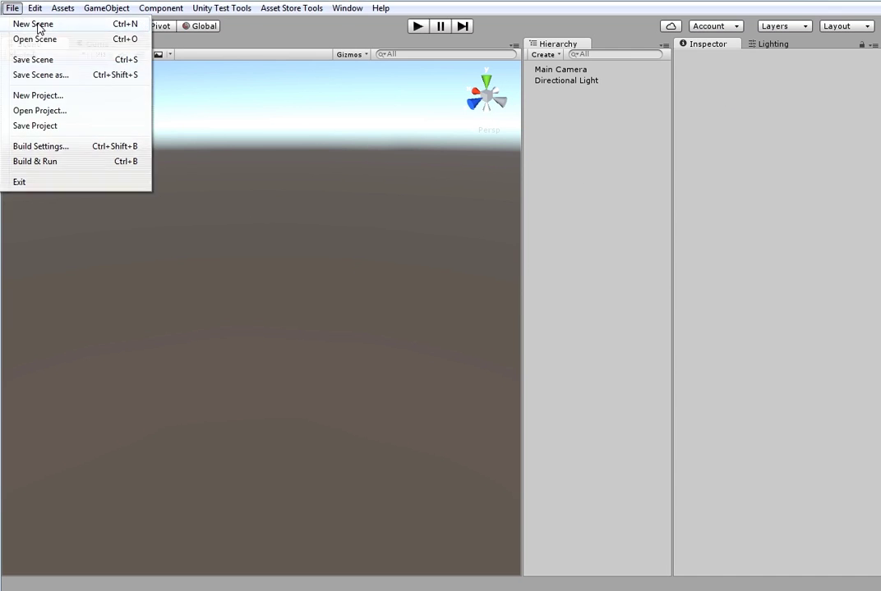
left_click(37, 24)
left_click(487, 320)
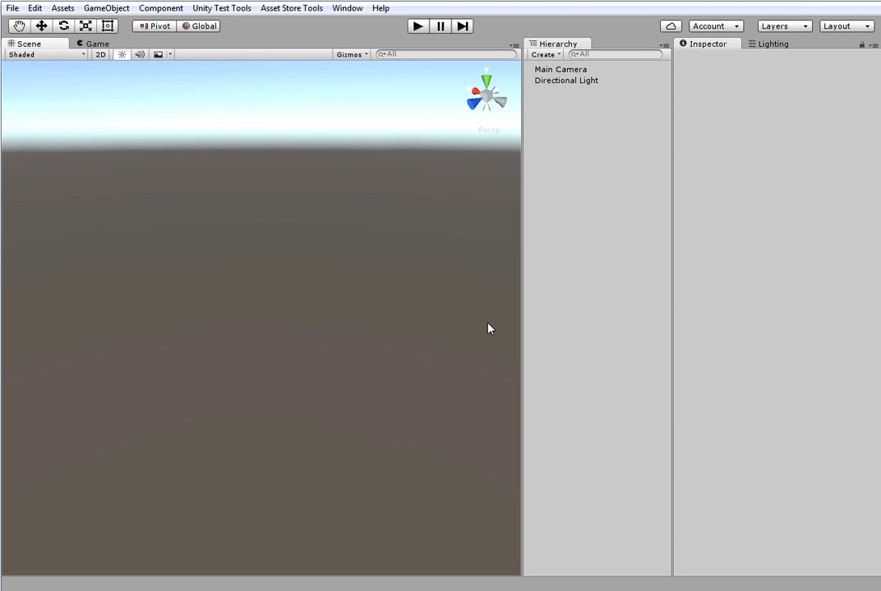
left_click(107, 9)
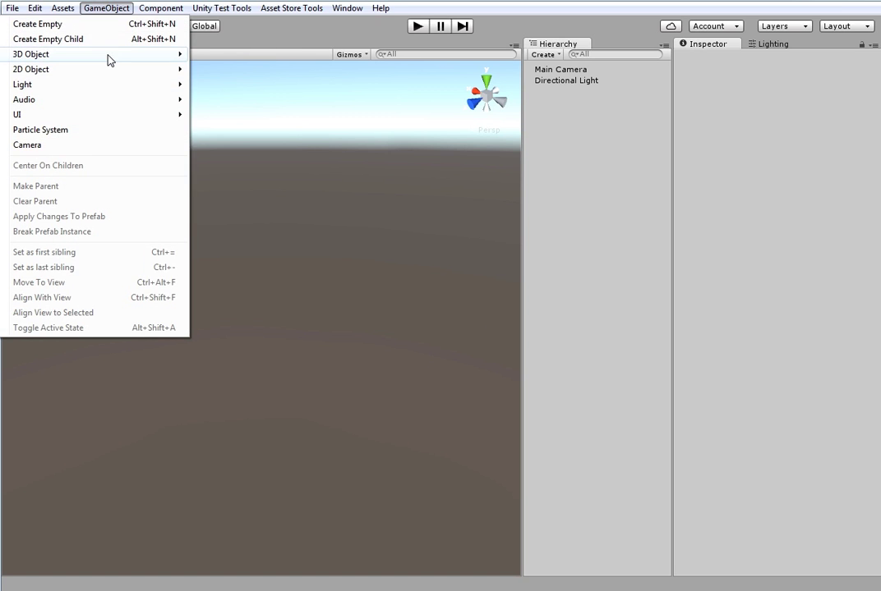
mouse_move(109, 60)
left_click(261, 151)
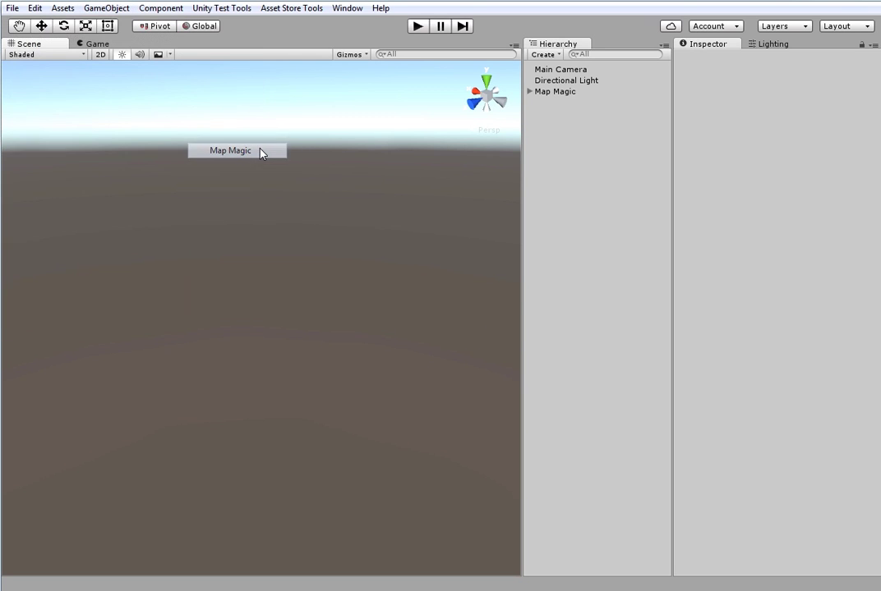
Step: Examine the generated terrain from several angles and select the Map Magic object
scroll(297, 200, "down", 5)
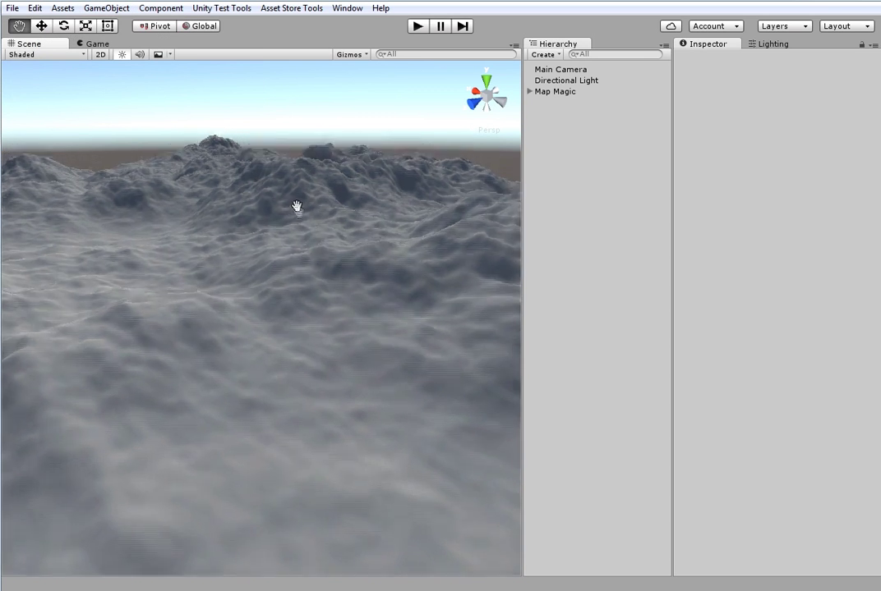
left_click_drag(314, 243, 10, 299, "alt")
left_click_drag(428, 261, 65, 289, "alt")
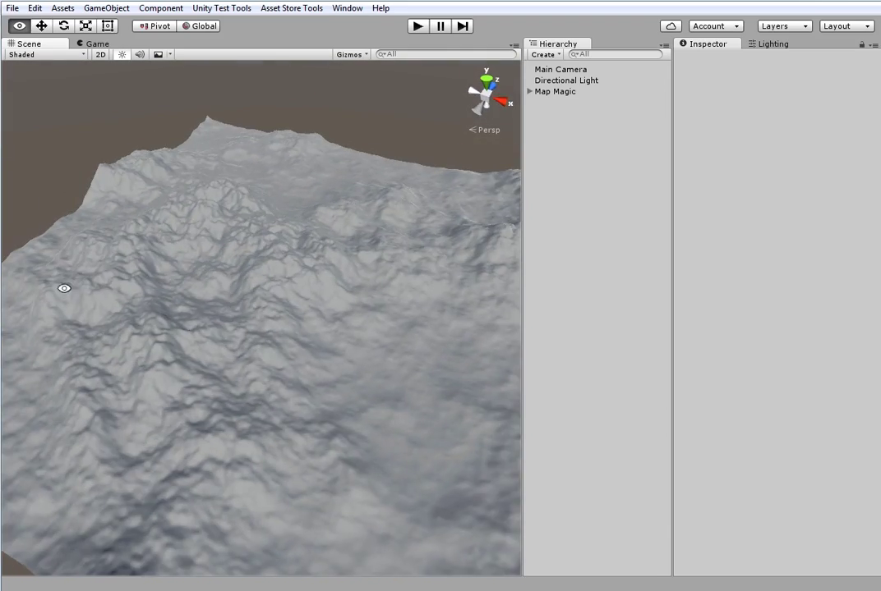
left_click_drag(415, 324, 55, 291, "alt")
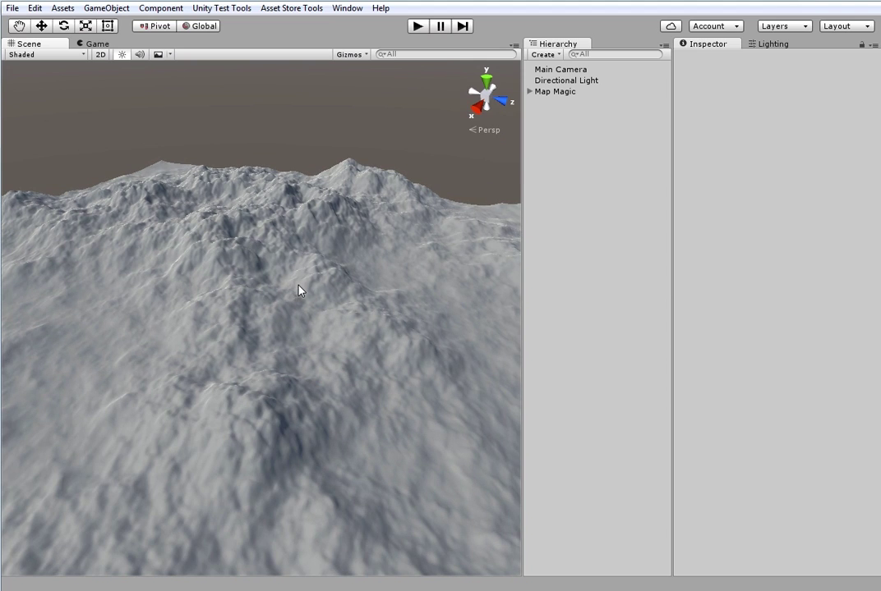
left_click(555, 92)
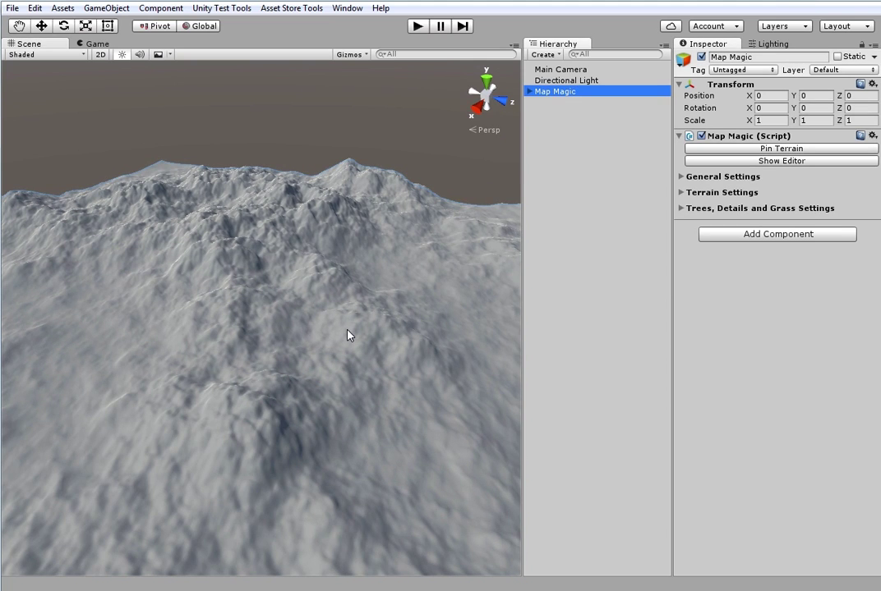
mouse_move(319, 315)
left_mouse_down("alt")
mouse_move(261, 326)
mouse_move(449, 305)
mouse_move(292, 341)
left_mouse_up("alt")
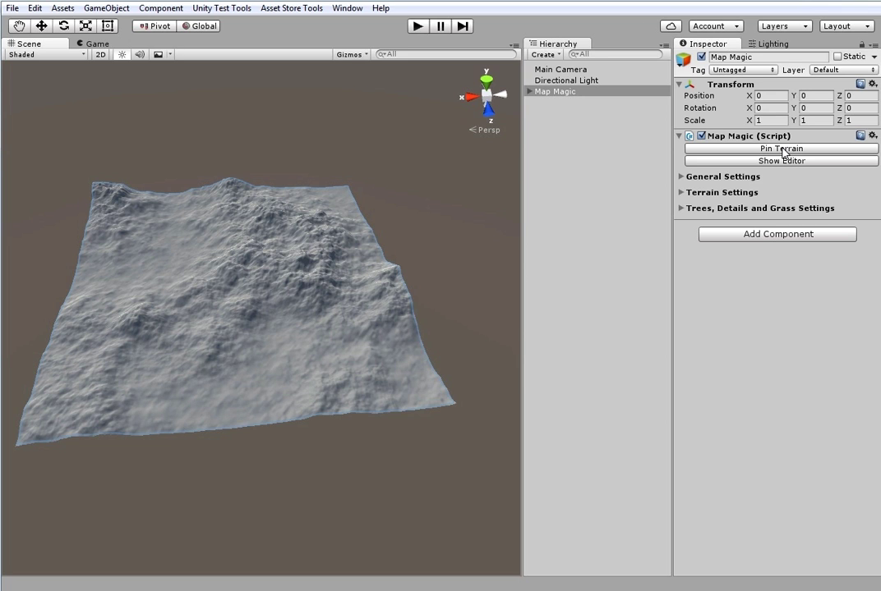
Step: Pin three terrain tiles next to the existing one to form a two-by-two block
left_click(777, 150)
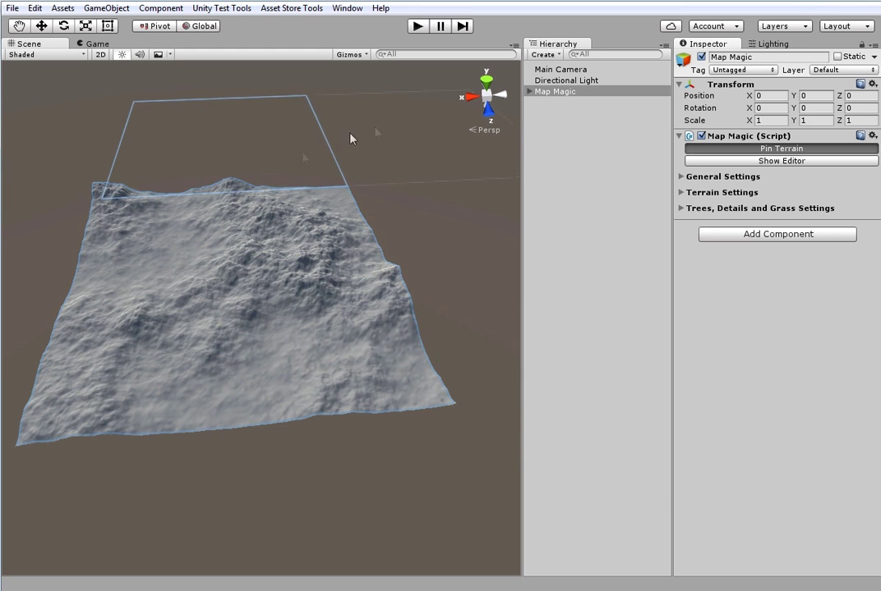
scroll(329, 235, "down", 5)
middle_click_drag(353, 268, 271, 324)
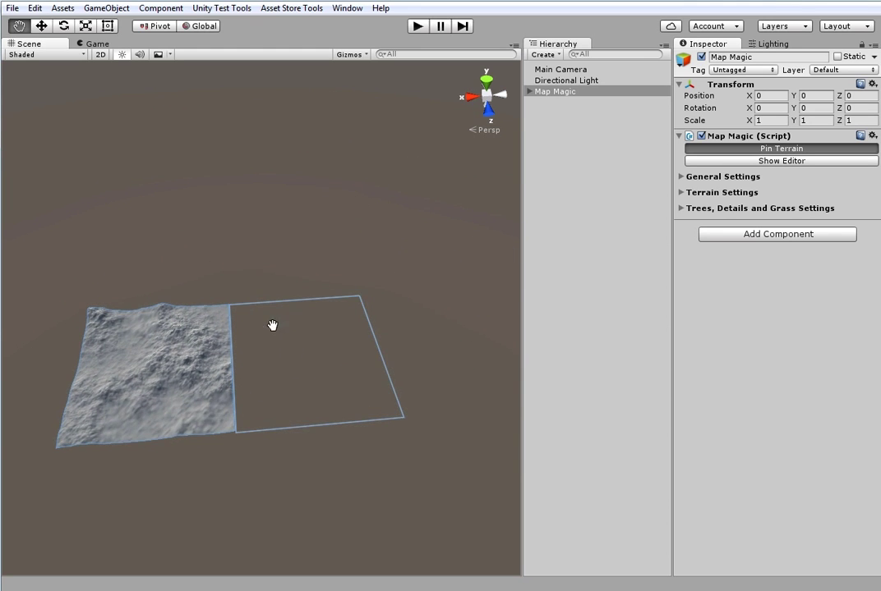
left_click(192, 284)
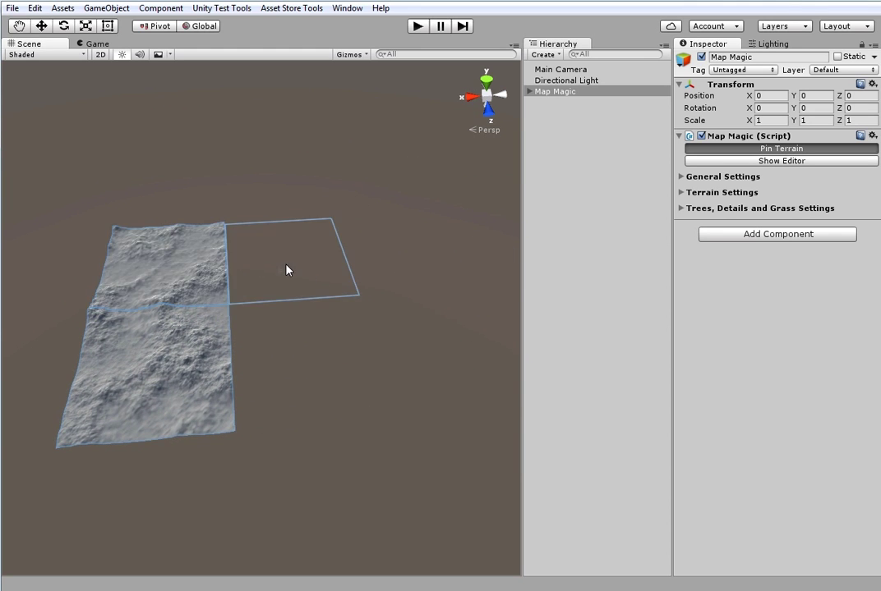
left_click(289, 270)
left_click(291, 334)
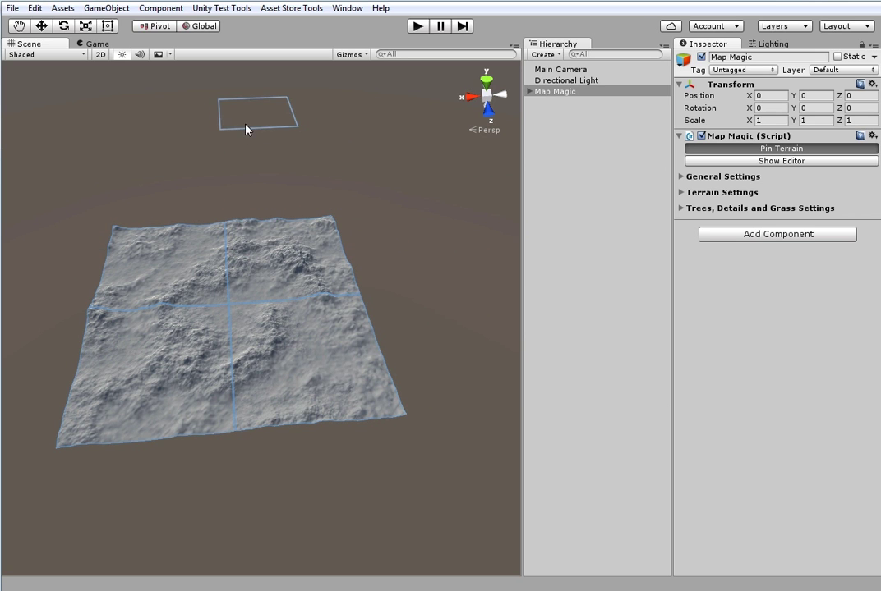
Step: Pin two separate terrain tiles detached from the two-by-two block, in the distance behind it
left_click(252, 138)
left_click(185, 149)
left_click(235, 143)
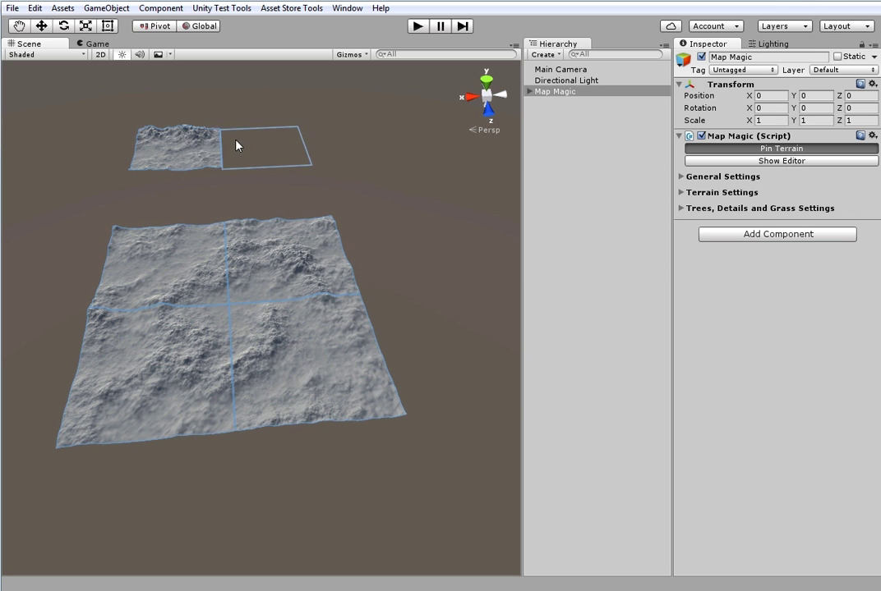
left_click(411, 115)
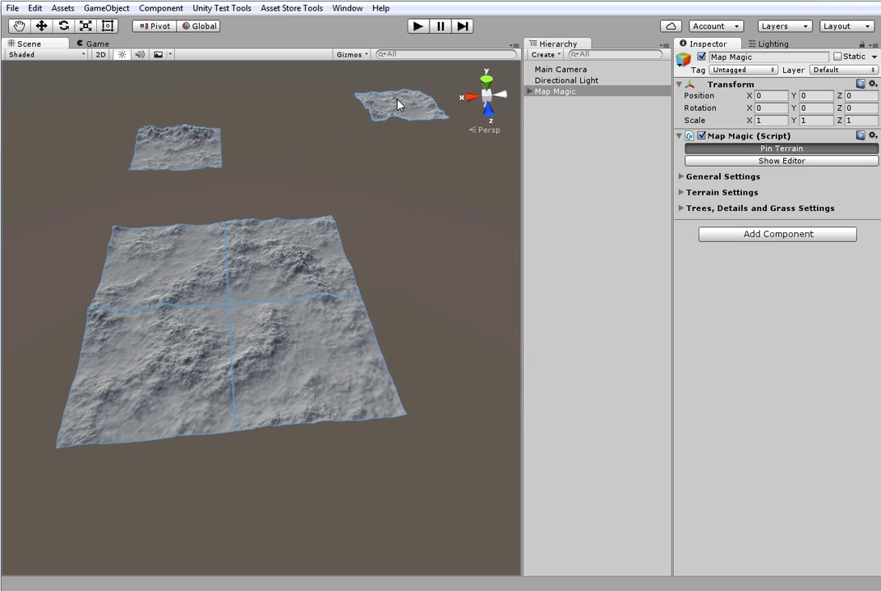
Step: Unpin both detached tiles and the three added neighbours, keeping only the original tile, and leave terrain pinning mode
left_click(399, 102)
left_click(197, 152)
left_click(178, 286)
left_click(299, 271)
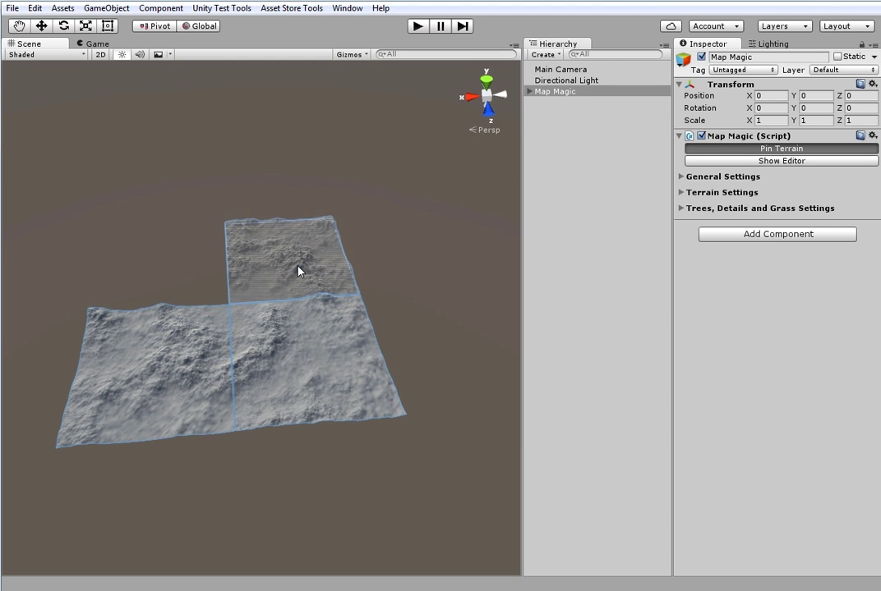
left_click(316, 351)
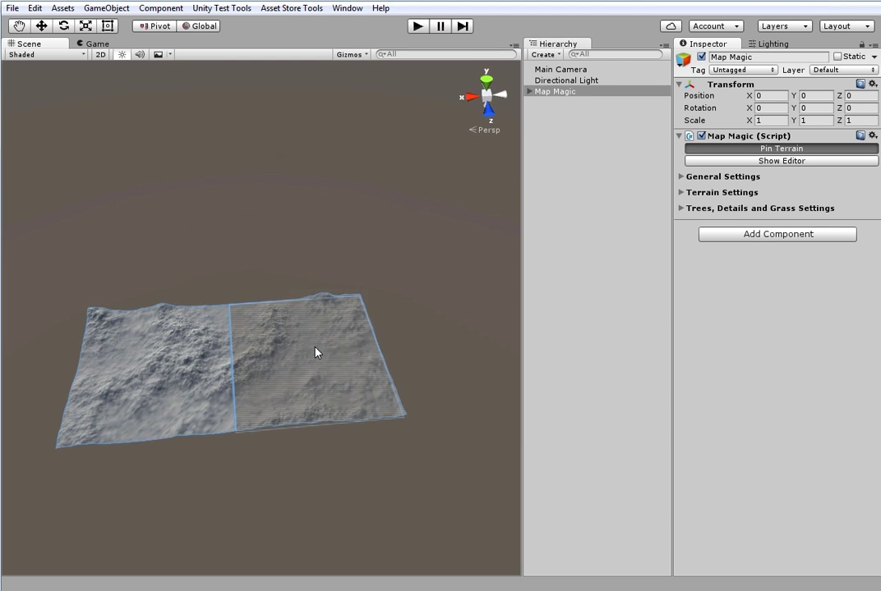
left_click(703, 148)
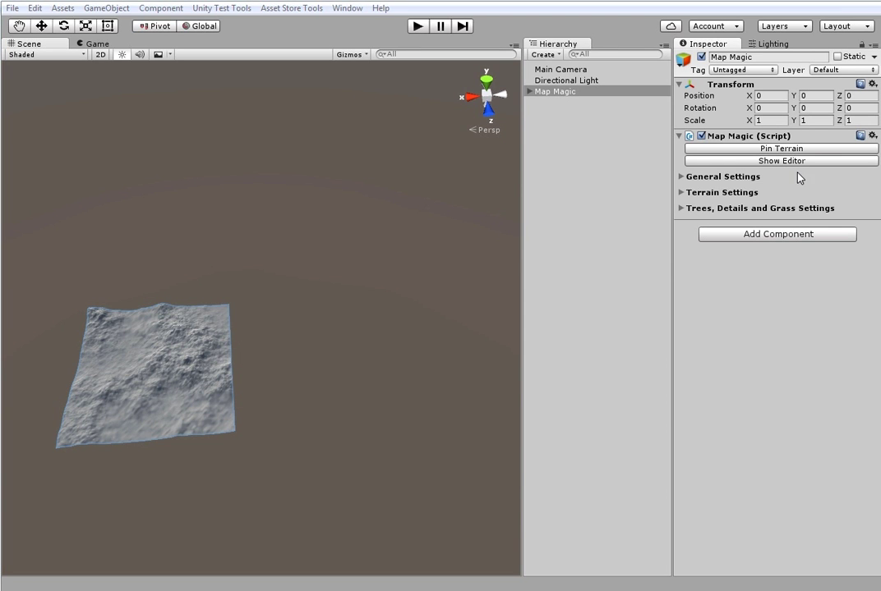
Step: Expand Map Magic's General Settings and view the available Resolution options without changing the selection
left_click(715, 177)
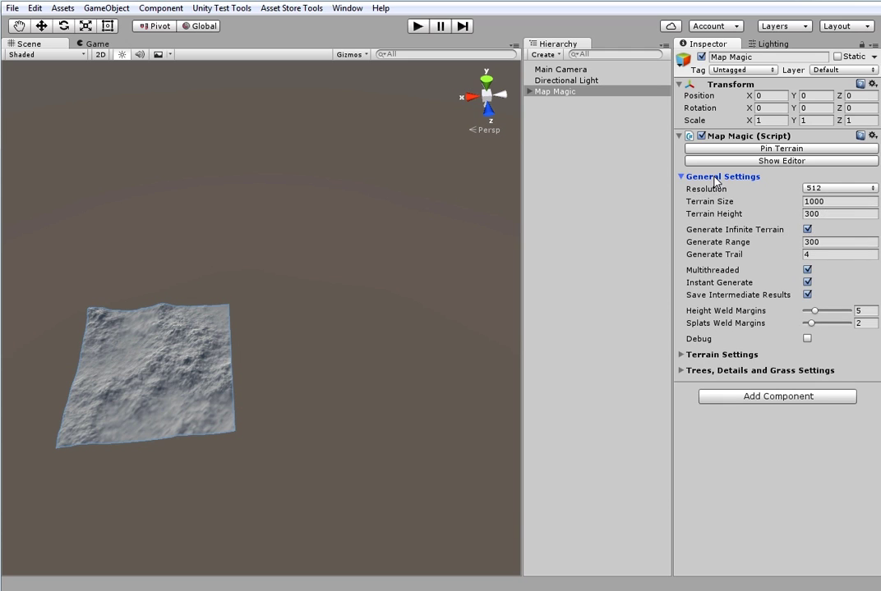
left_click(815, 190)
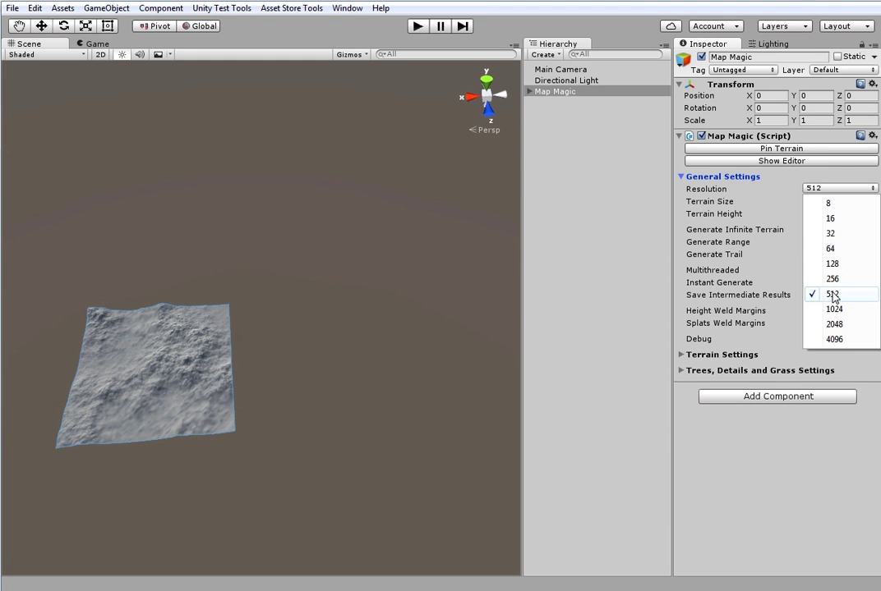
left_click(743, 498)
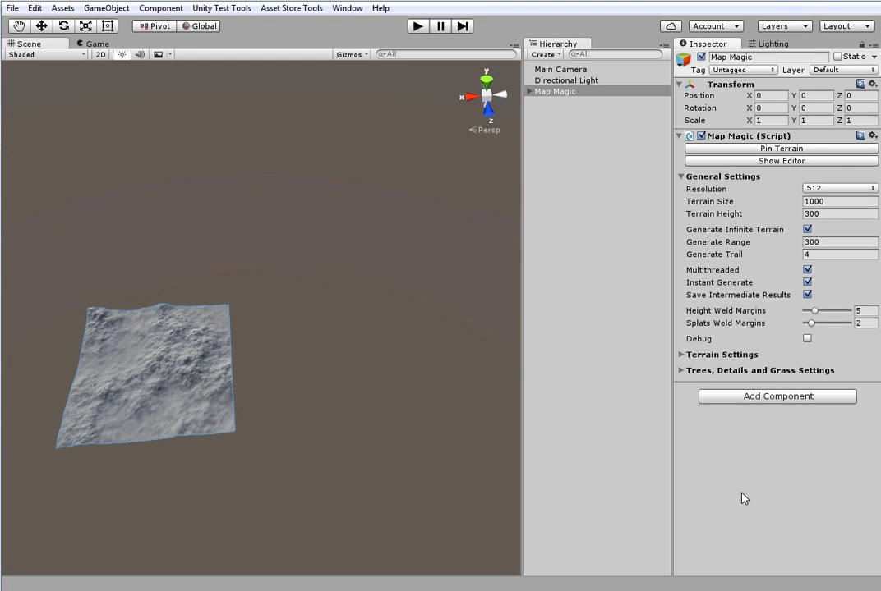
Step: Try Terrain Size values of 2000 and 200, and settle on 500
left_click(832, 202)
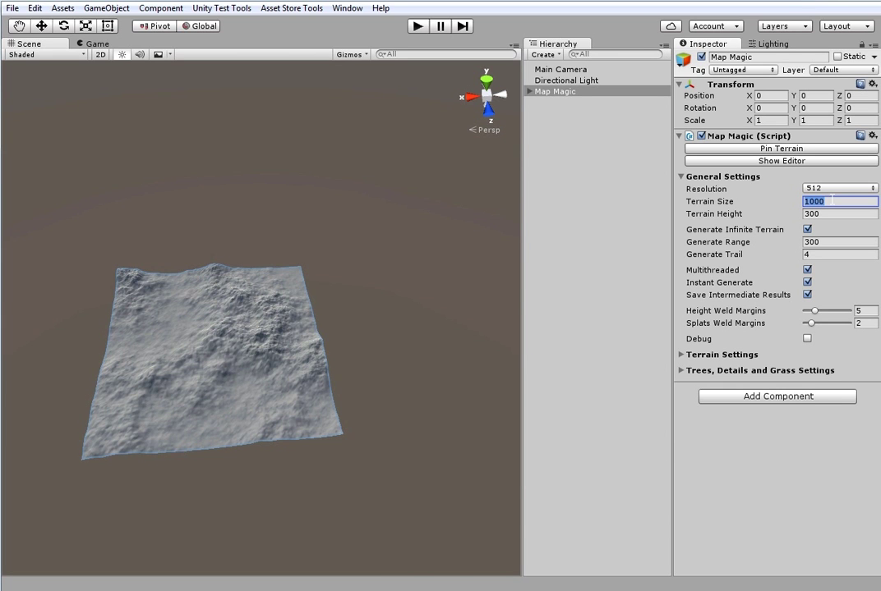
type("2000")
key("Return")
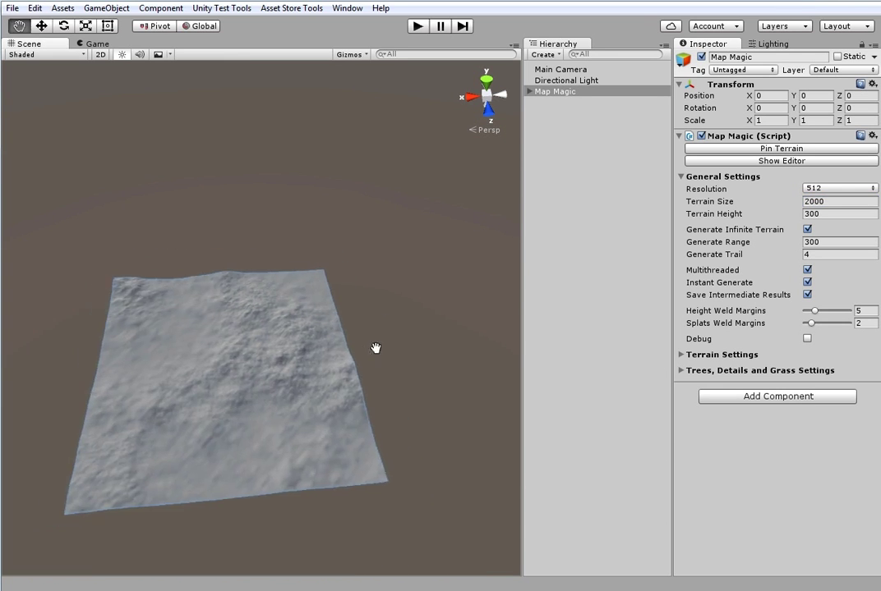
left_click(838, 202)
type("200")
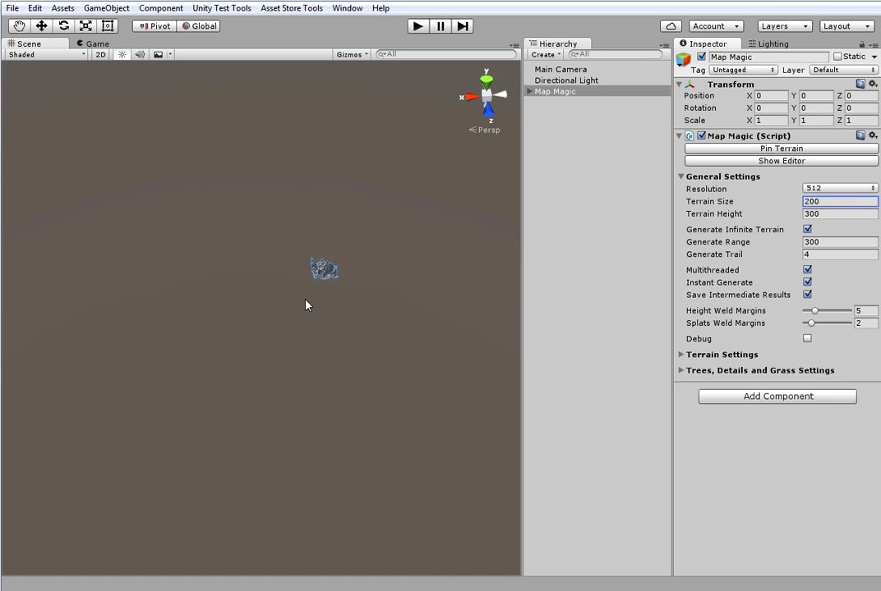
left_click_drag(810, 201, 865, 205)
Step: Try a Terrain Height of 100 and settle on 200
left_click(829, 214)
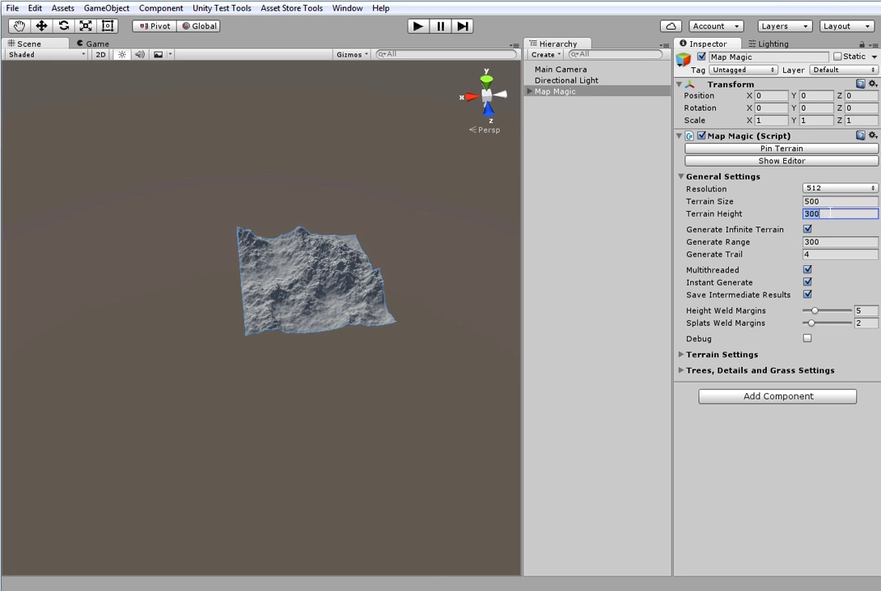
type("100")
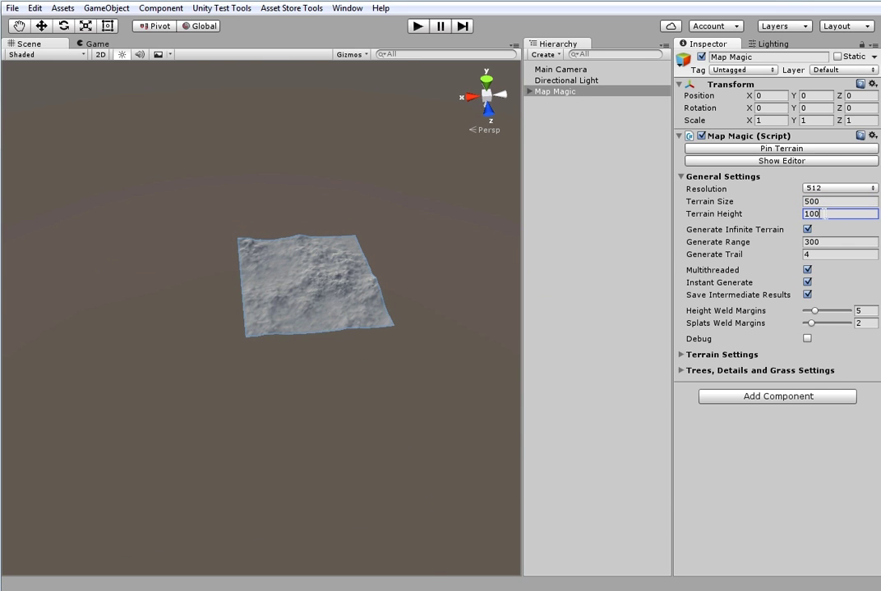
left_click(807, 214)
key("BackSpace")
type("2")
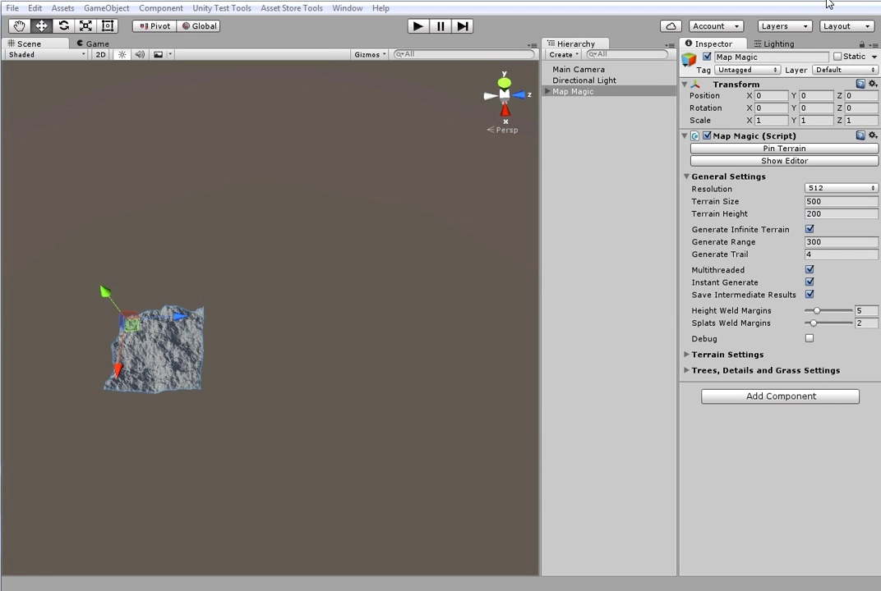
Step: Run the scene in play mode and, in the Scene view, move the Main Camera to about X 2040, Z 2431
key("ctrl+p")
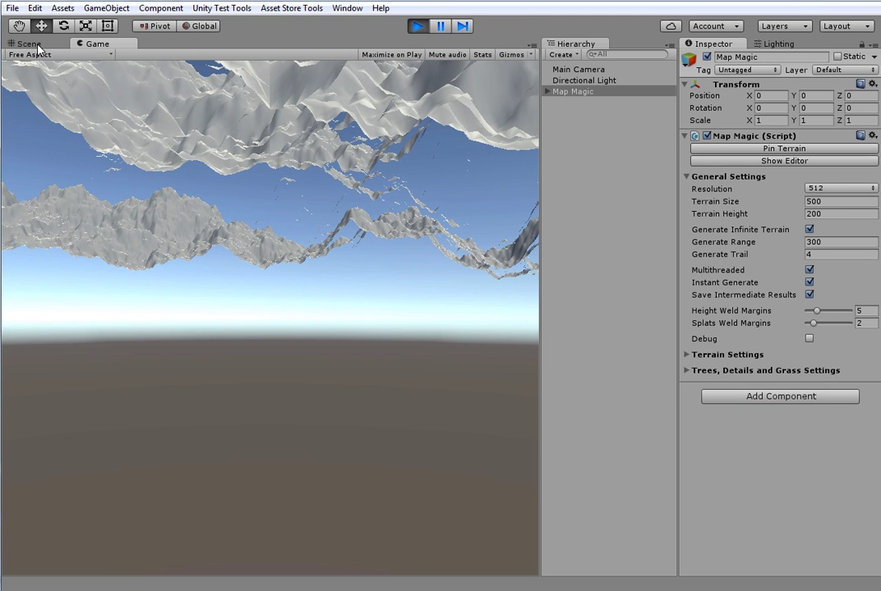
key("ctrl+1")
left_click(579, 69)
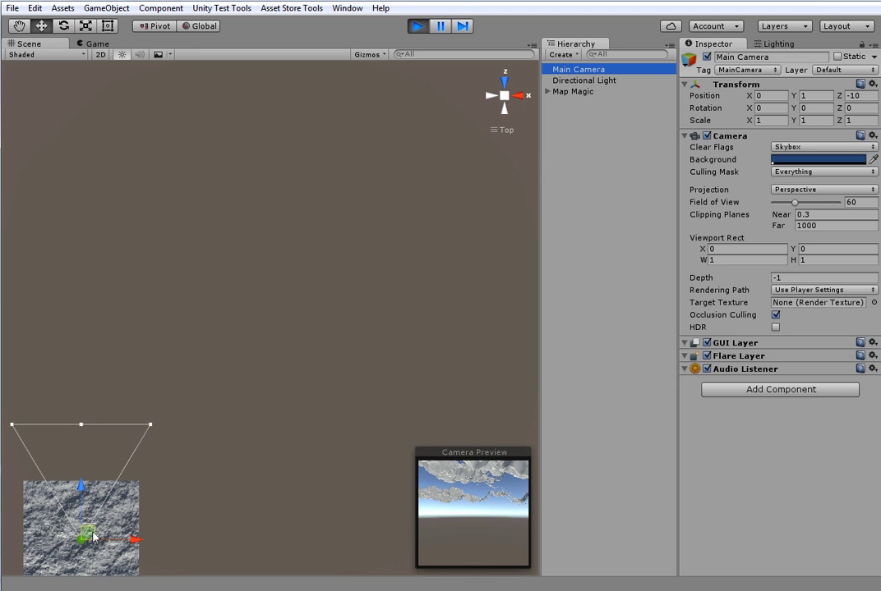
left_click_drag(96, 534, 328, 253)
Step: Set Map Magic's Generate Range to 1000
left_click(579, 91)
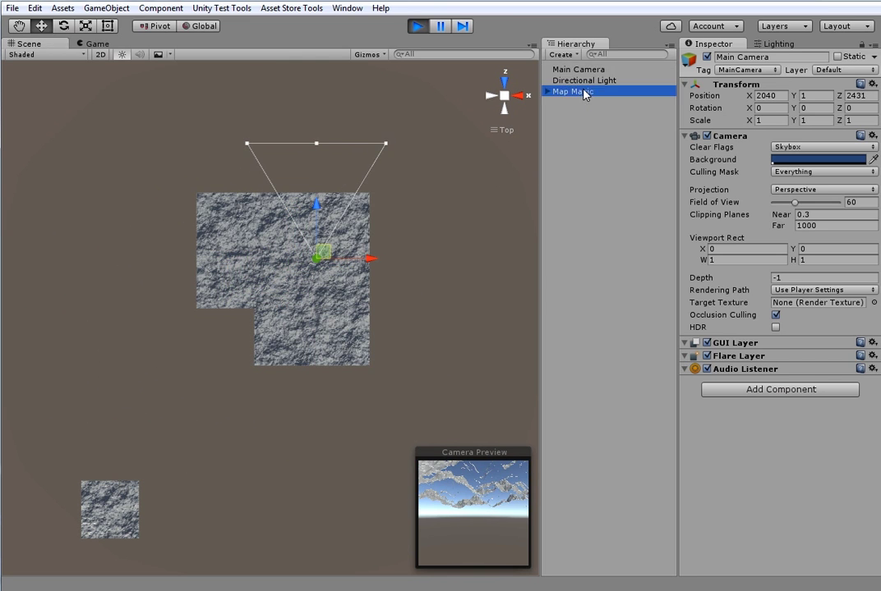
left_click(834, 241)
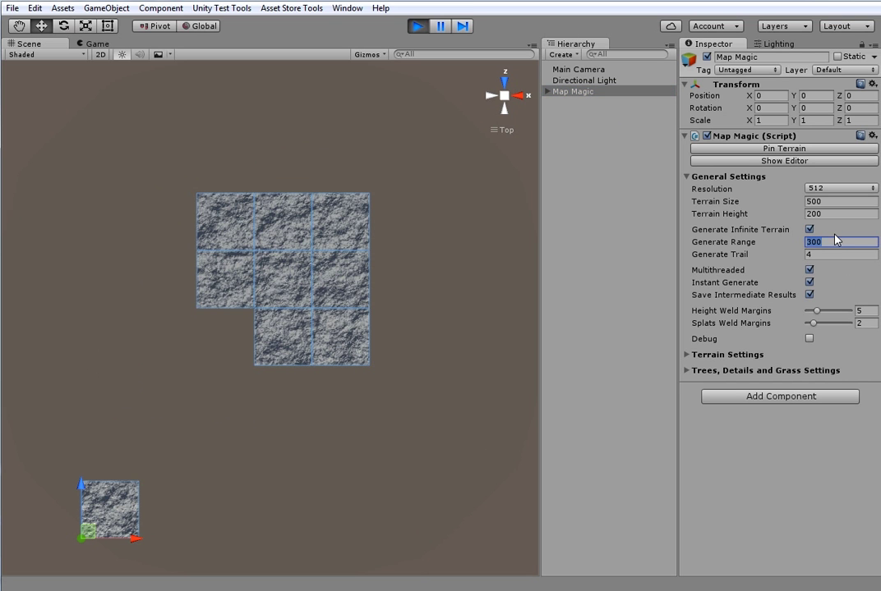
type("1000")
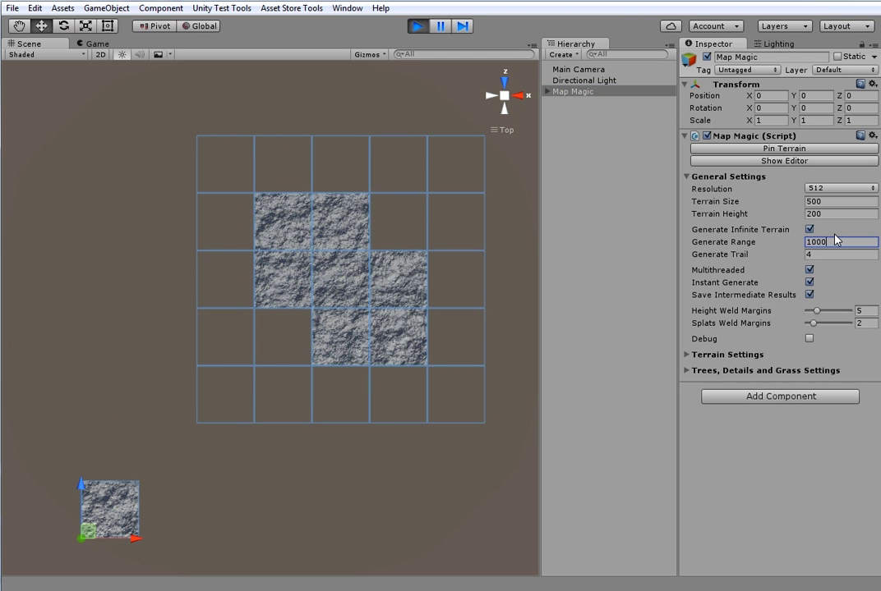
Step: Move the Main Camera to about X 1448, Z 2862 and reselect the Map Magic object
left_click(611, 69)
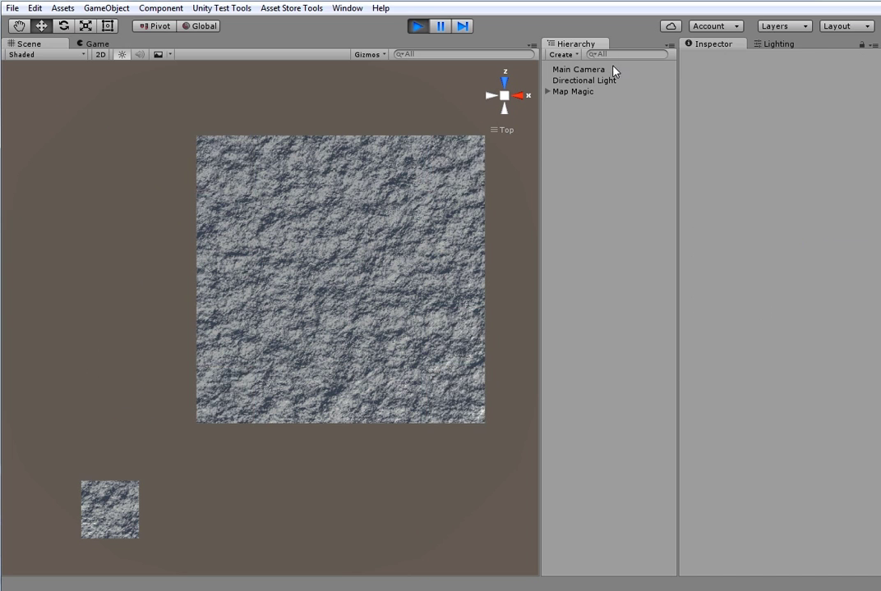
left_click(611, 69)
left_click_drag(323, 257, 267, 206)
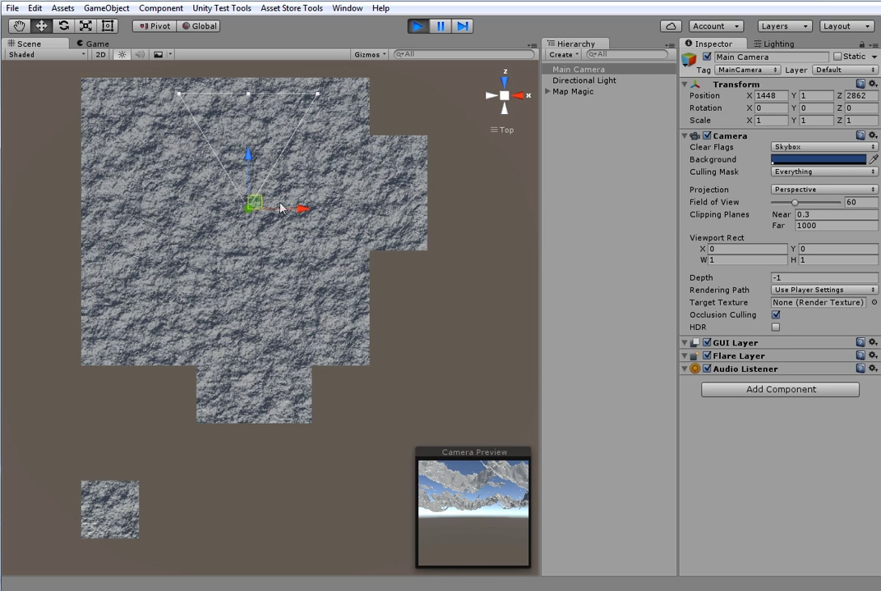
left_click(575, 92)
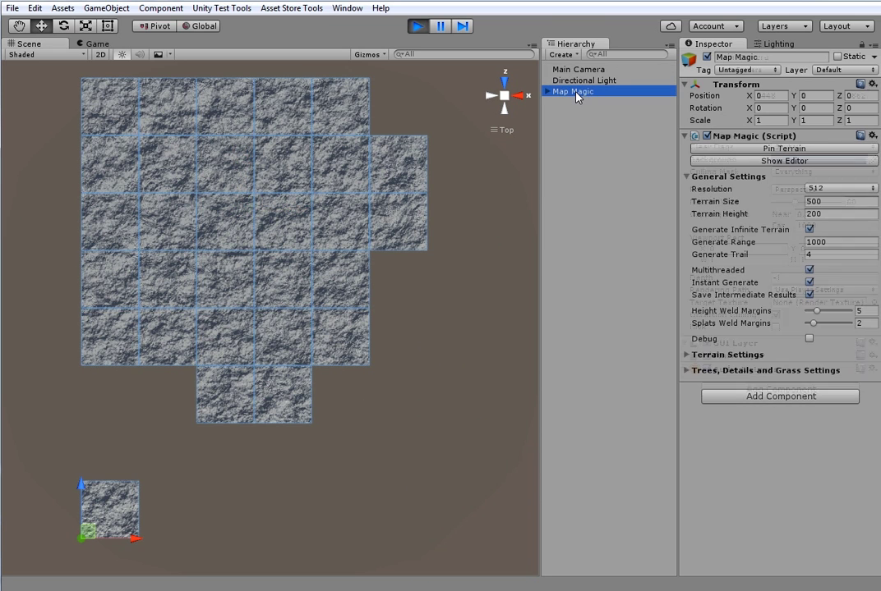
Step: Set Map Magic's Generate Range to 300 and Generate Trail to 30
left_click(850, 243)
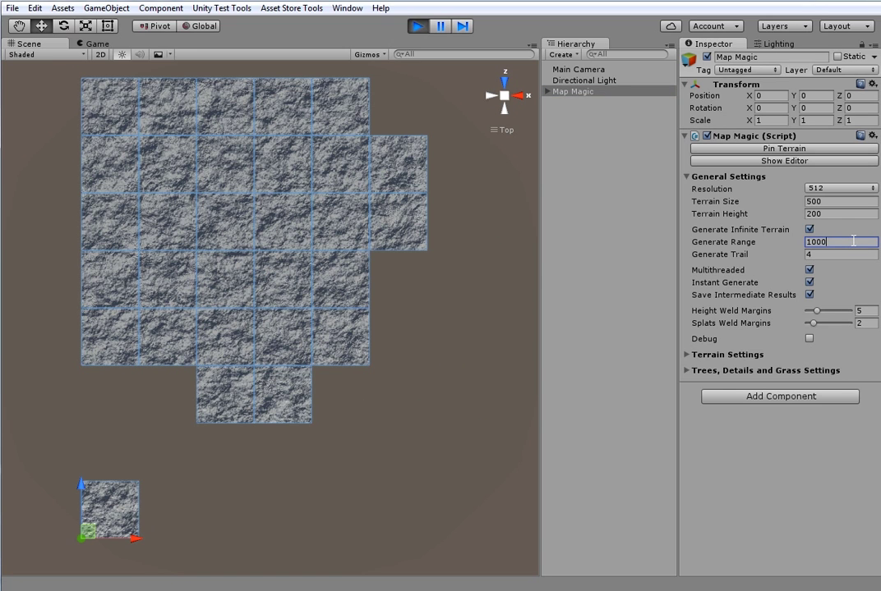
key("Home")
key("Delete")
key("Delete")
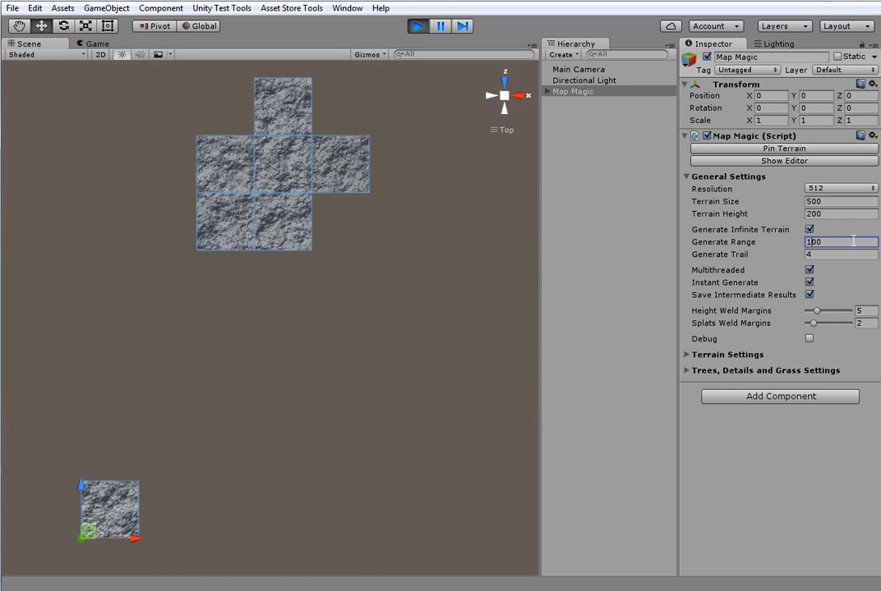
type("3")
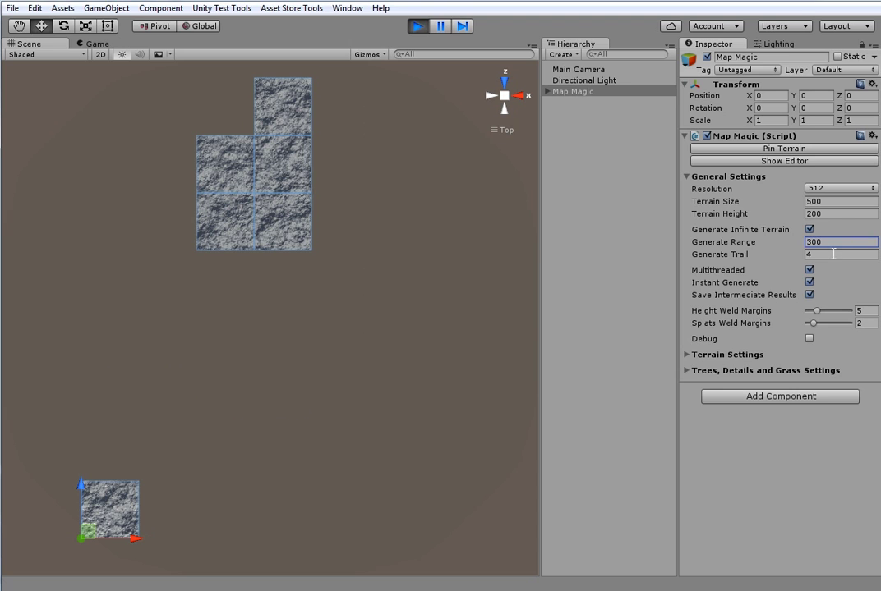
left_click(832, 254)
type("30")
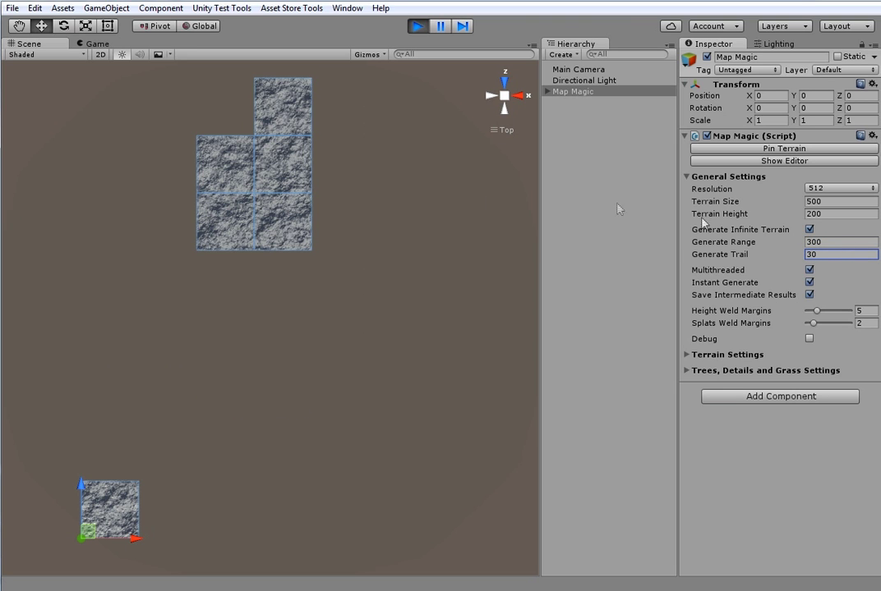
Step: Move the Main Camera in the Scene view to about X 1251, Z 1092 and exit play mode
left_click(604, 70)
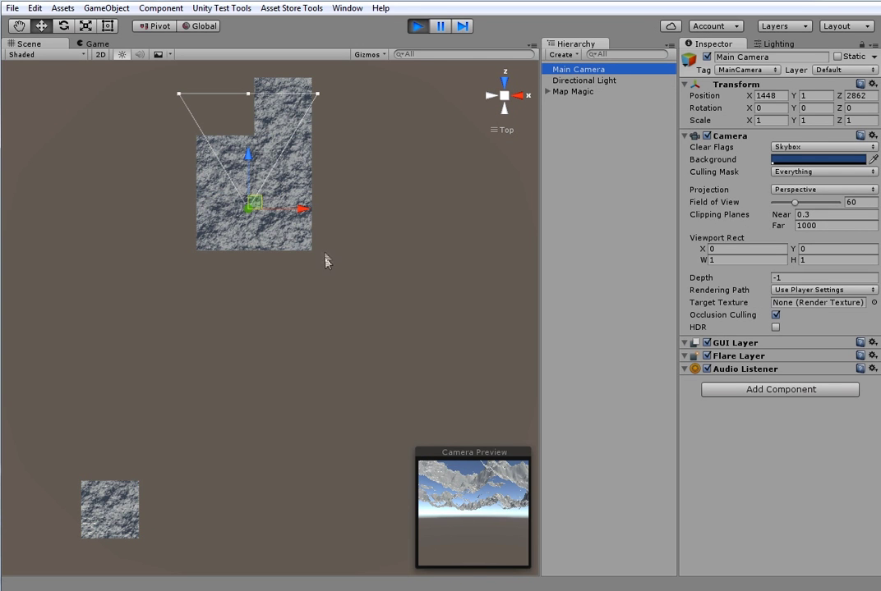
left_click_drag(261, 207, 241, 409)
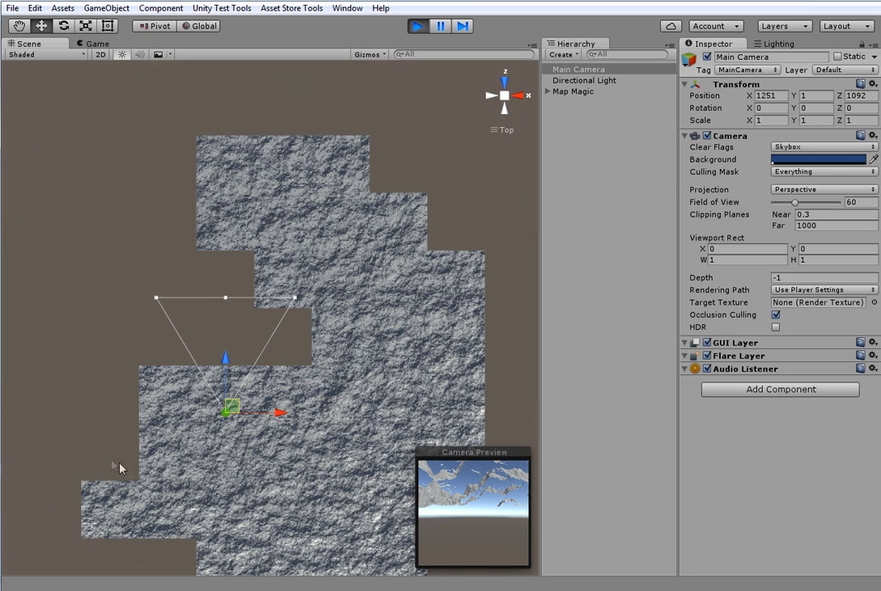
key("ctrl+p")
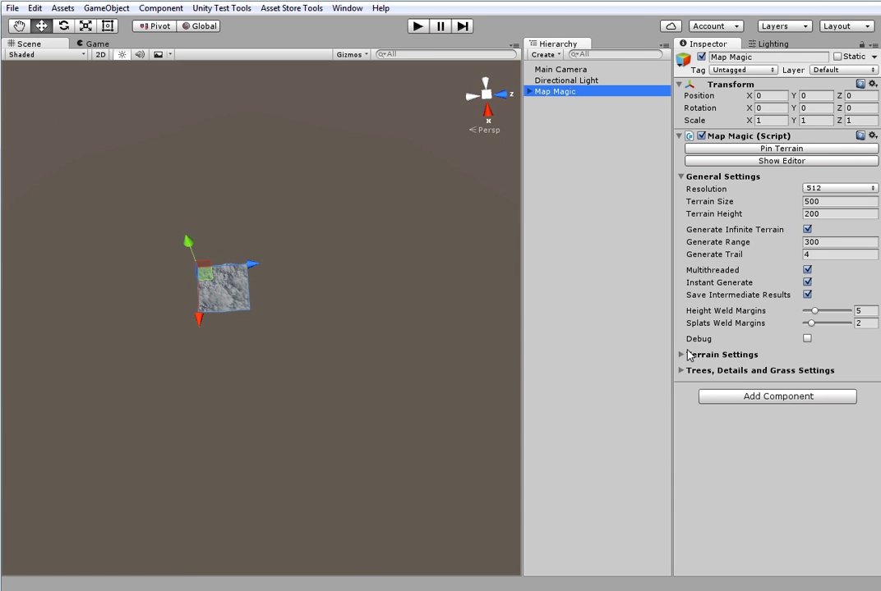
Step: Expand Map Magic's Terrain Settings and Trees, Details and Grass Settings to examine their options
left_click(690, 355)
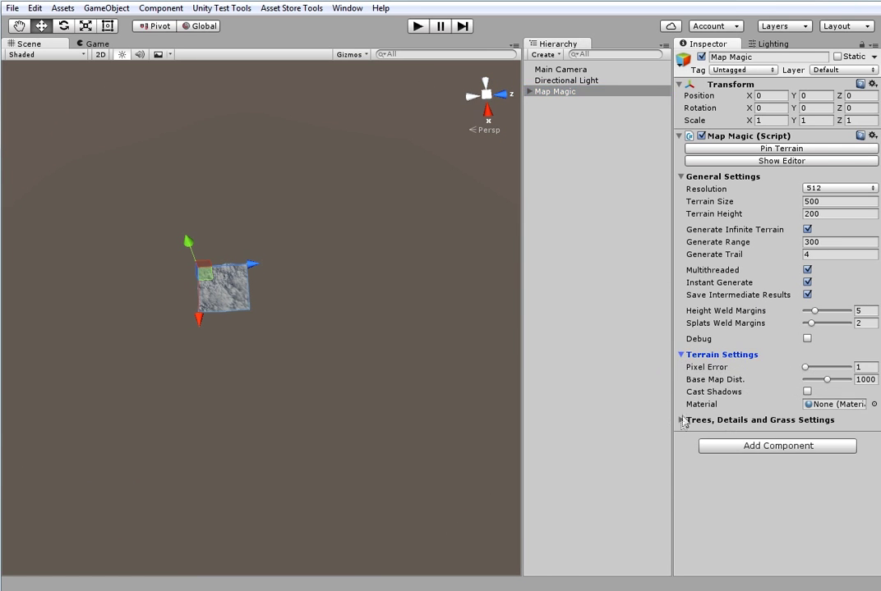
left_click(683, 421)
scroll(692, 429, "down", 1)
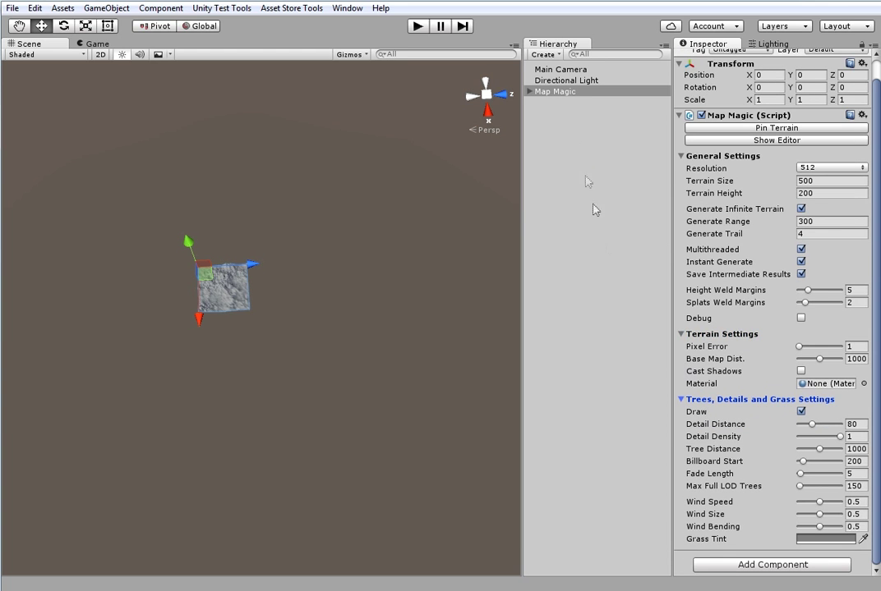
Step: Select the Terrain 0,0 child of Map Magic and examine its standard Unity terrain settings
left_click(530, 91)
left_click(552, 114)
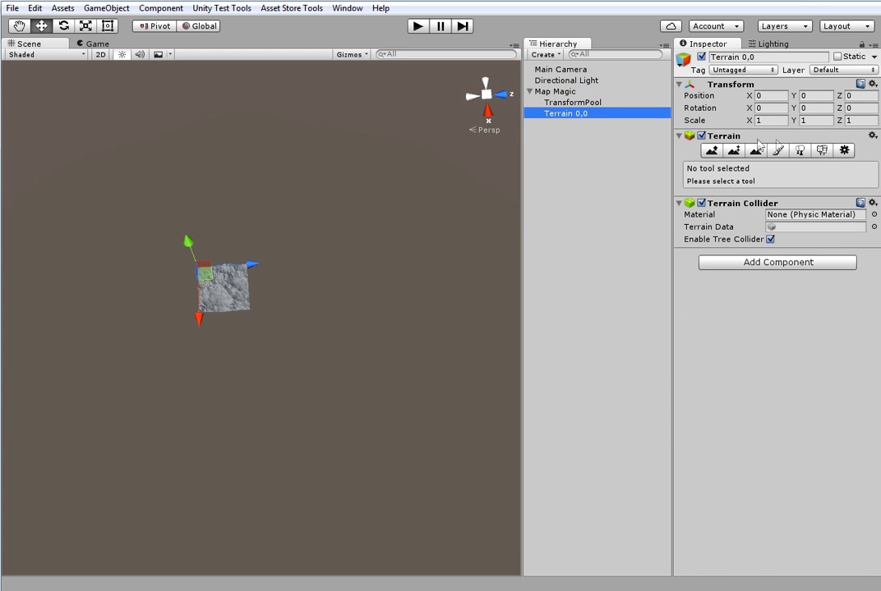
left_click(843, 150)
scroll(752, 394, "down", 5)
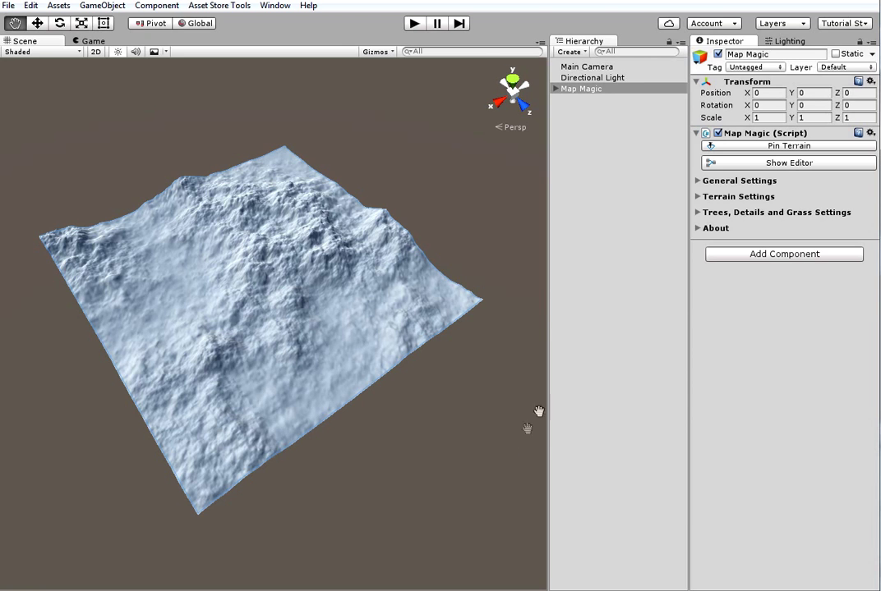
Step: Show the Map Magic node editor and dock it beneath the Scene view
left_click(747, 165)
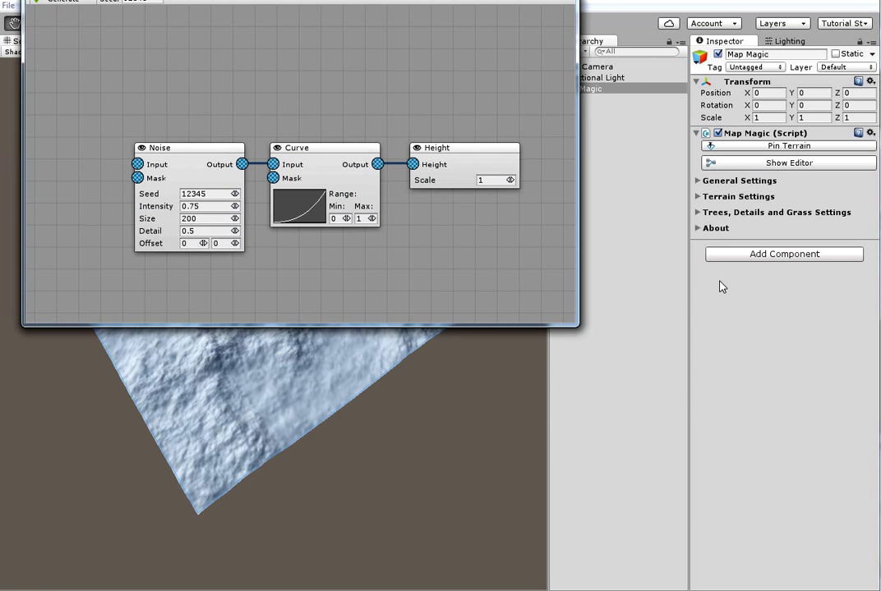
left_click_drag(175, 3, 233, 127)
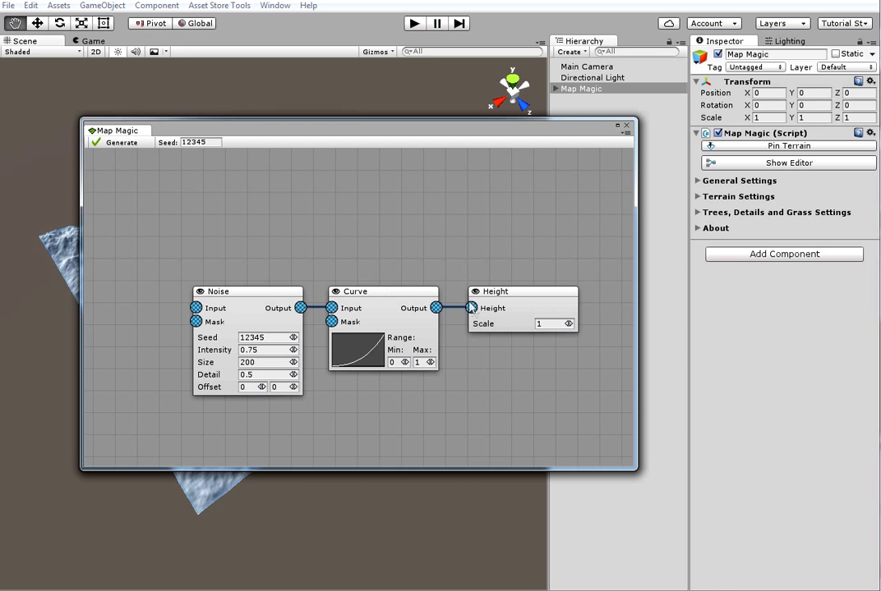
left_click_drag(107, 128, 113, 517)
left_click_drag(154, 406, 175, 238)
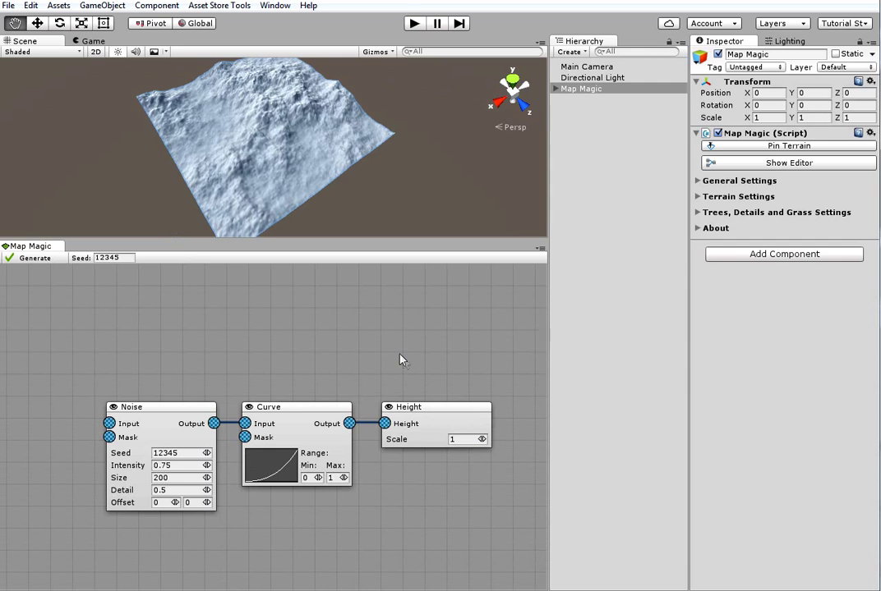
Step: Rearrange the generator nodes in the graph, nudging Curve and Height slightly and leaving a wider gap between Noise and Curve
middle_click_drag(400, 359, 384, 377)
scroll(382, 380, "down", 2)
scroll(382, 386, "up", 3)
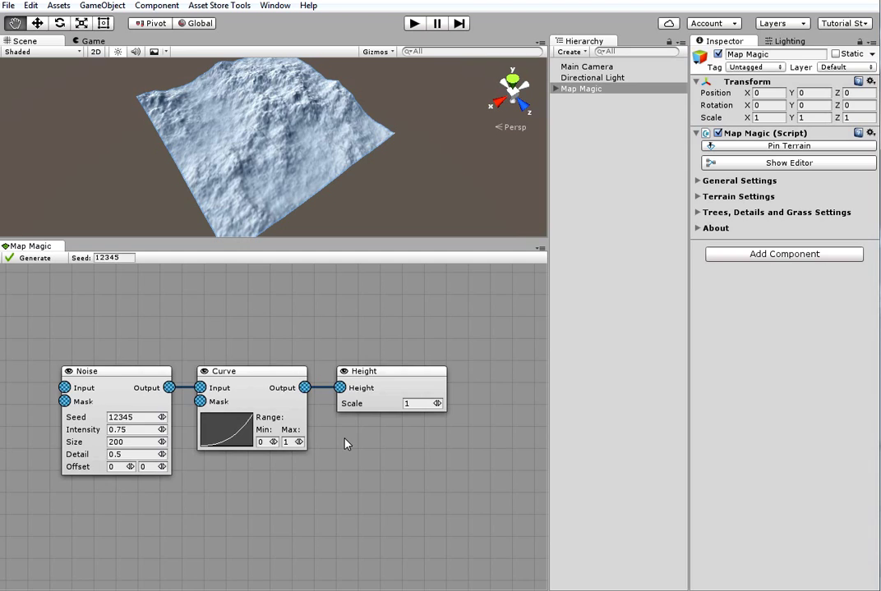
middle_click_drag(346, 445, 358, 467)
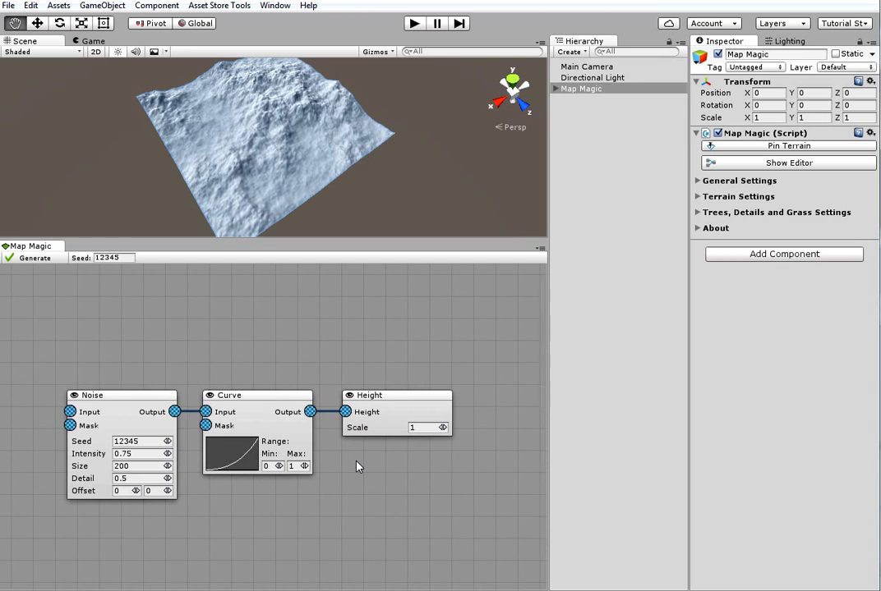
scroll(357, 467, "down", 2)
scroll(356, 456, "up", 2)
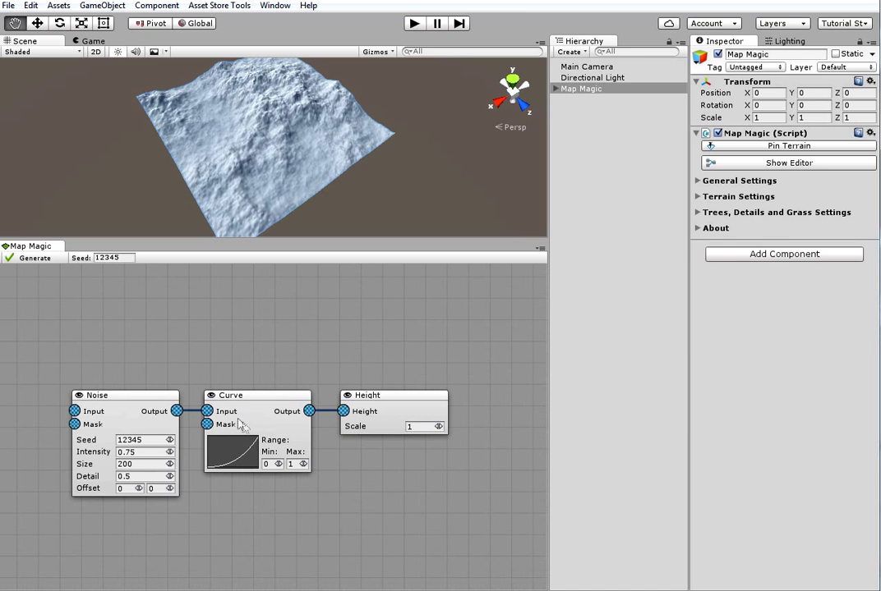
left_click_drag(238, 401, 259, 422)
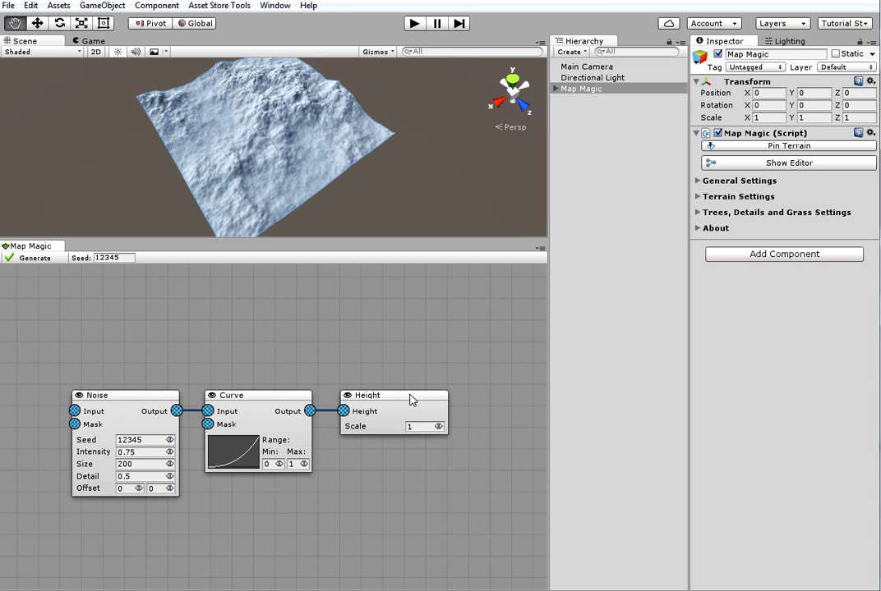
mouse_move(411, 400)
left_mouse_down()
mouse_move(400, 400)
mouse_move(430, 385)
mouse_move(407, 400)
left_mouse_up()
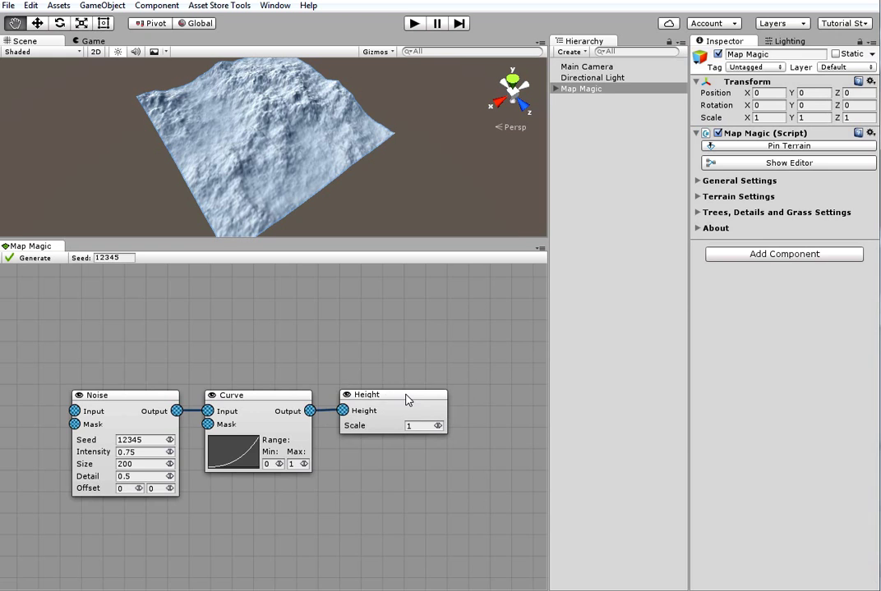
middle_click_drag(244, 376, 320, 370)
left_click_drag(222, 387, 141, 380)
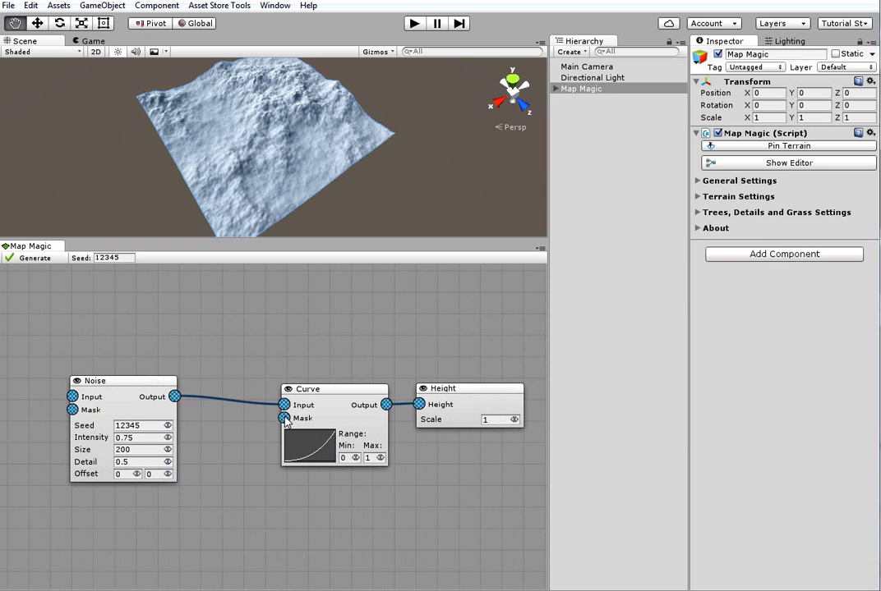
Step: Try linking the Noise node's Output to the Curve node's Mask input, and remove that link again
left_click_drag(284, 419, 175, 398)
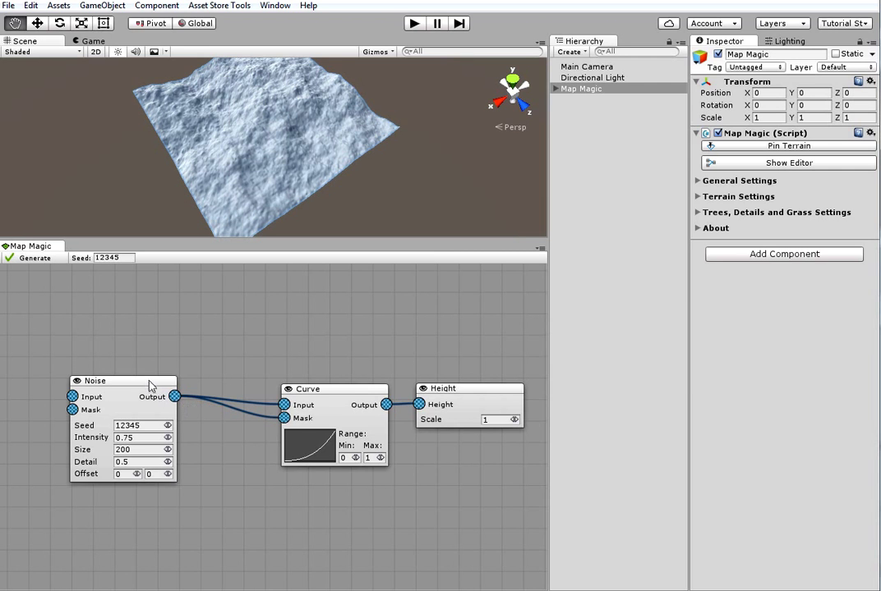
left_click_drag(147, 386, 146, 397)
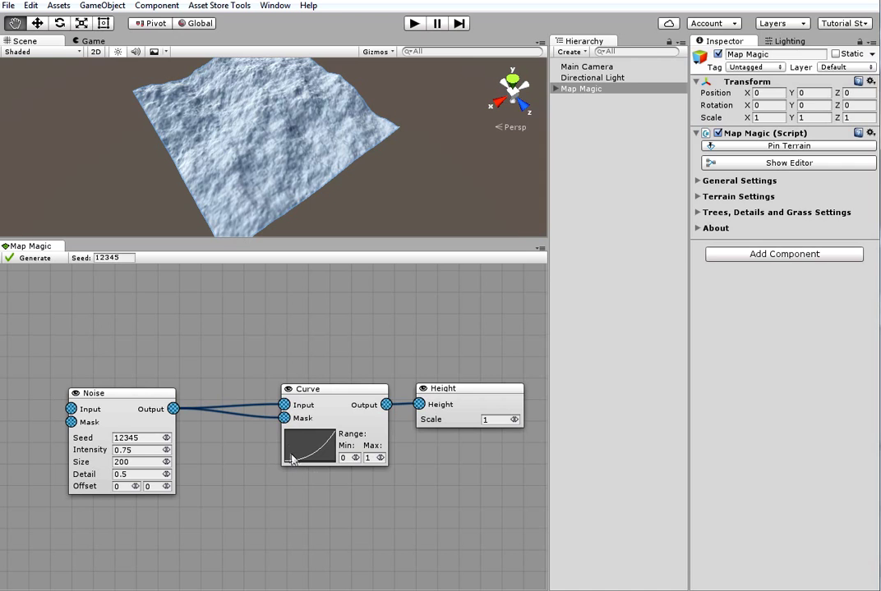
left_click_drag(284, 420, 237, 490)
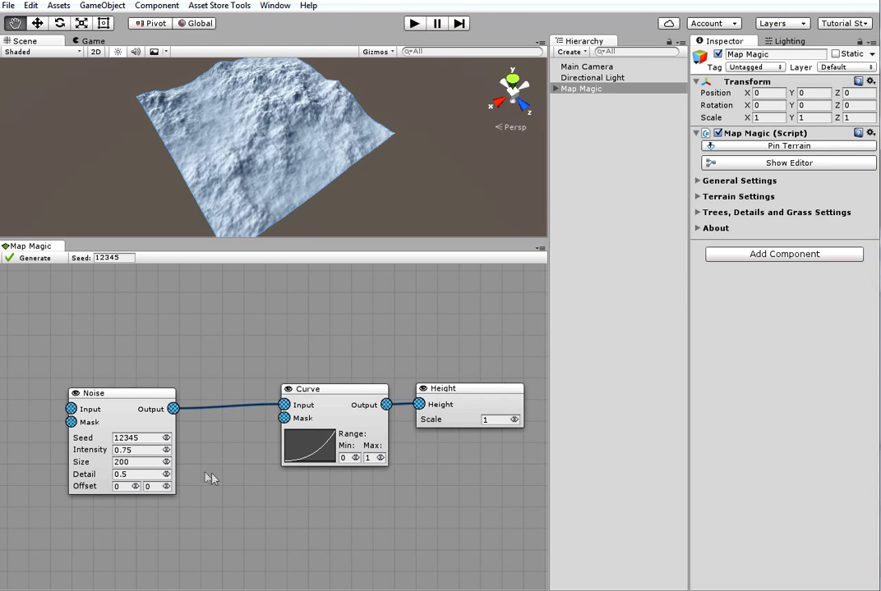
Step: Lower the Noise node's Intensity to 0.66
mouse_move(165, 455)
left_mouse_down()
mouse_move(254, 464)
mouse_move(164, 461)
left_mouse_up()
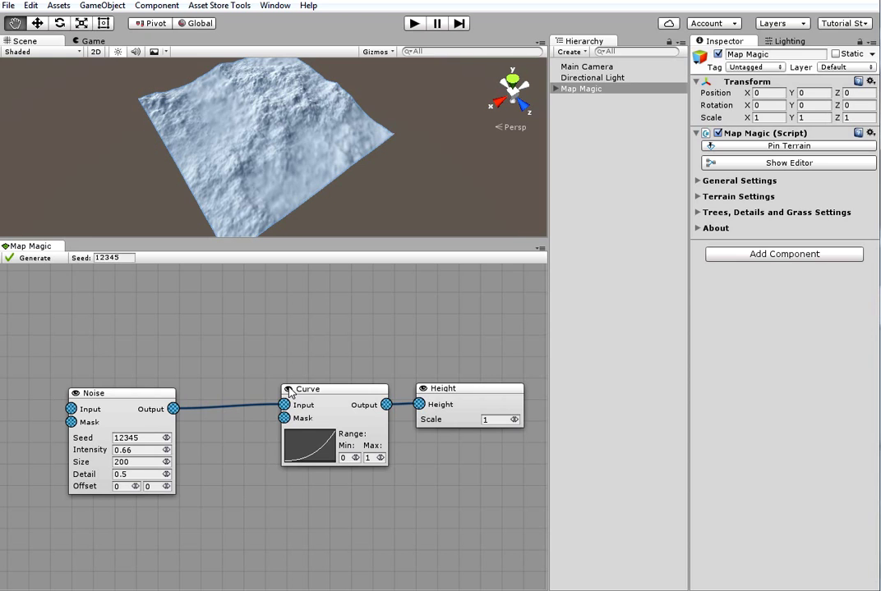
Step: Create a Constant map generator above the Noise–Curve link and remove it again
right_click(204, 357)
mouse_move(220, 361)
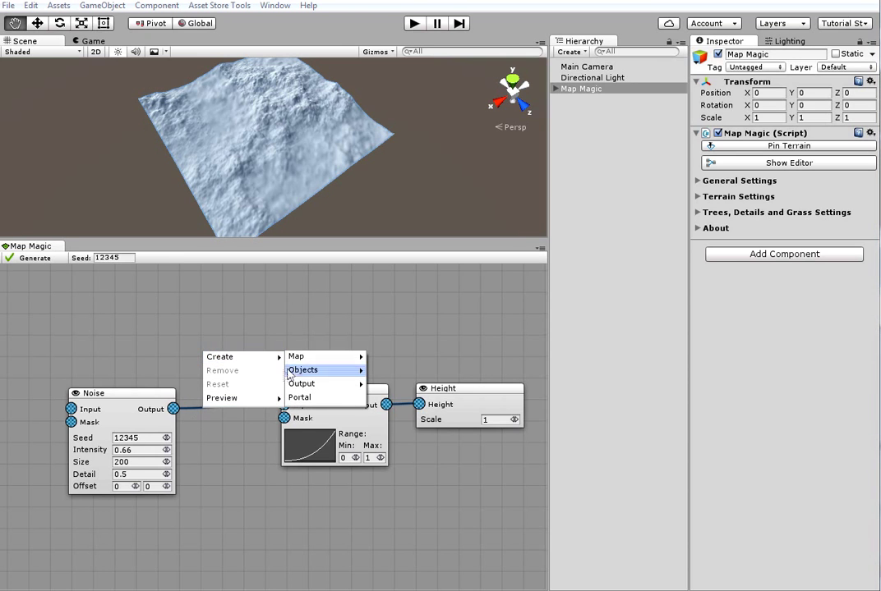
mouse_move(310, 357)
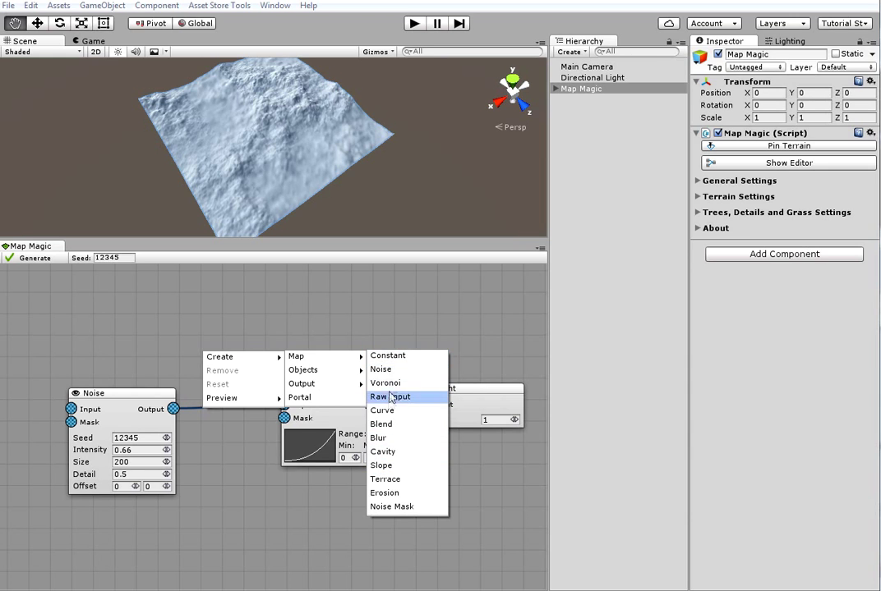
left_click(379, 358)
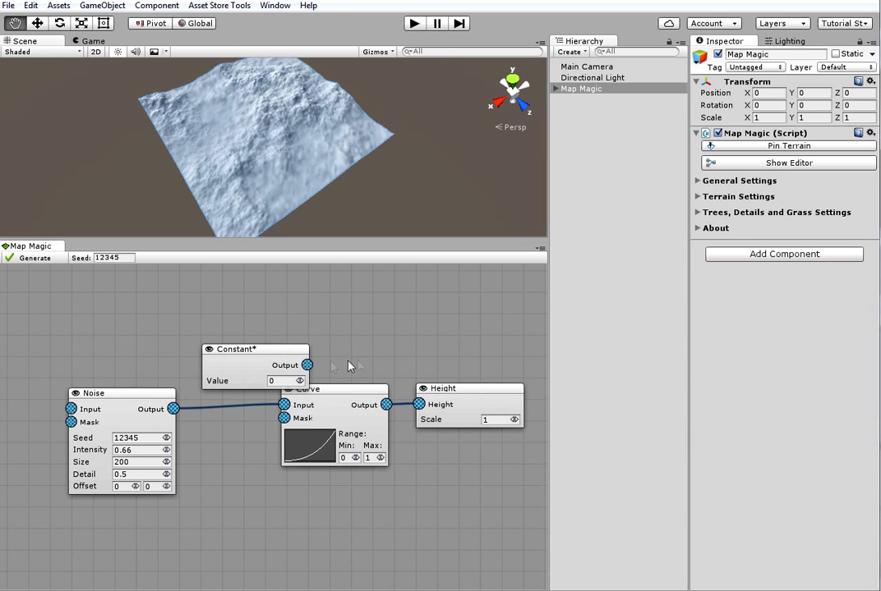
right_click(239, 370)
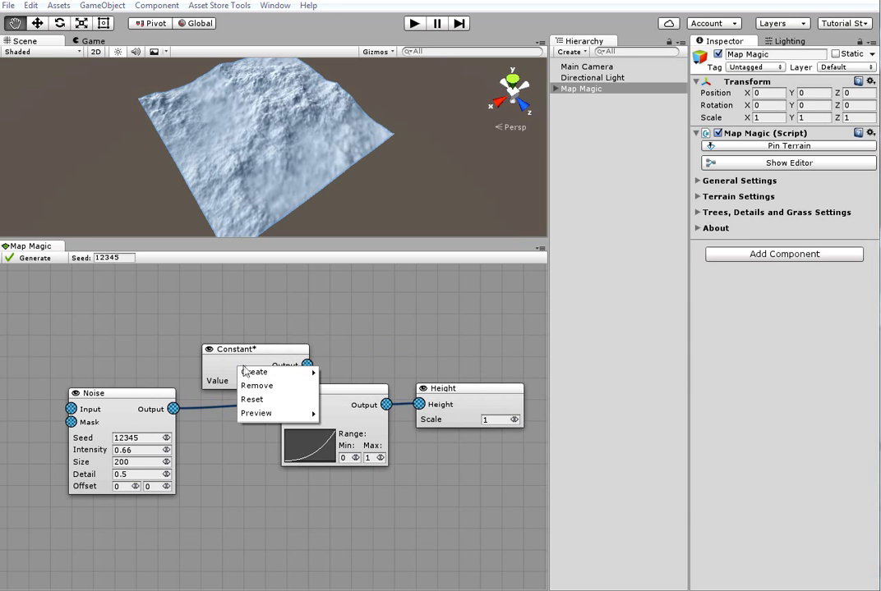
left_click(256, 388)
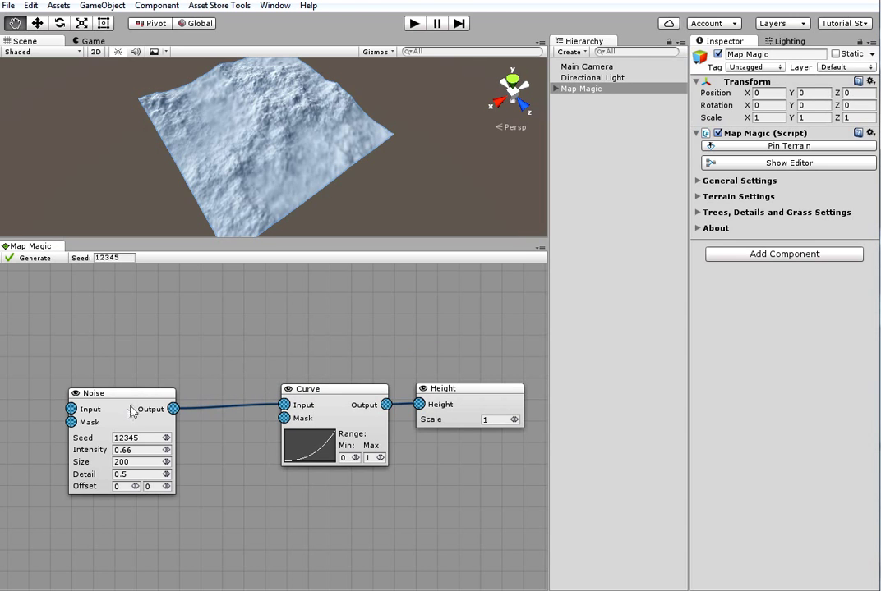
Step: Reset the Noise node to its default values
right_click(124, 409)
left_click(138, 444)
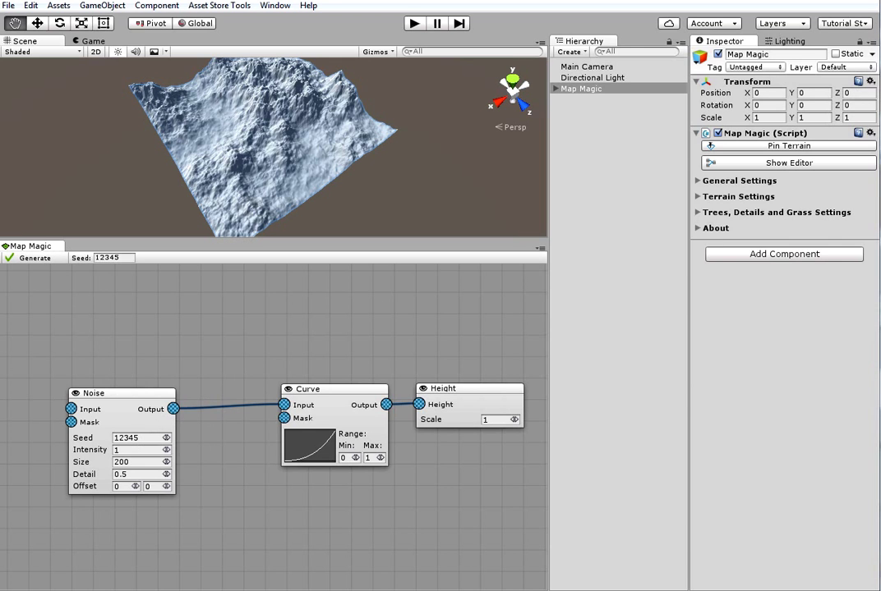
Step: Preview the Curve node's output on the terrain and enlarge the Scene view
right_click(386, 405)
mouse_move(432, 454)
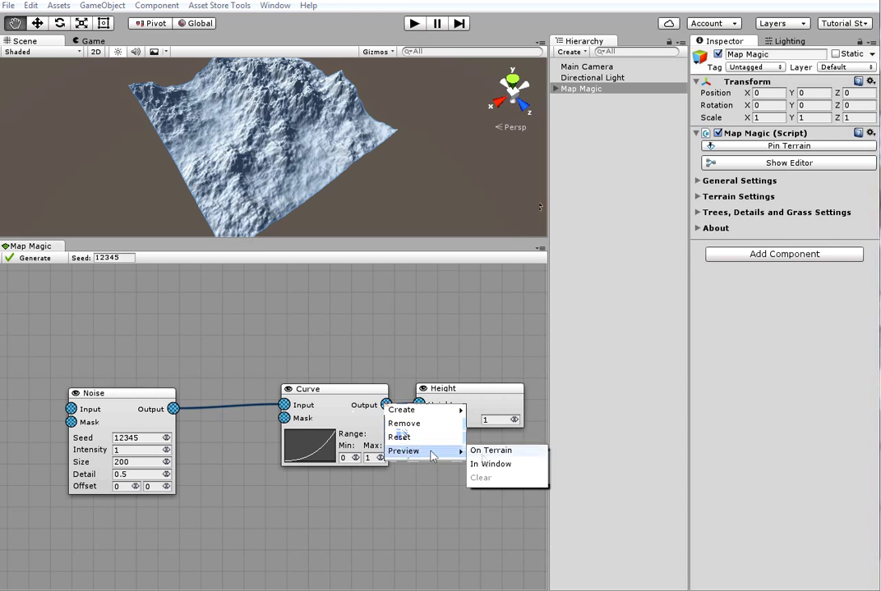
left_click(510, 451)
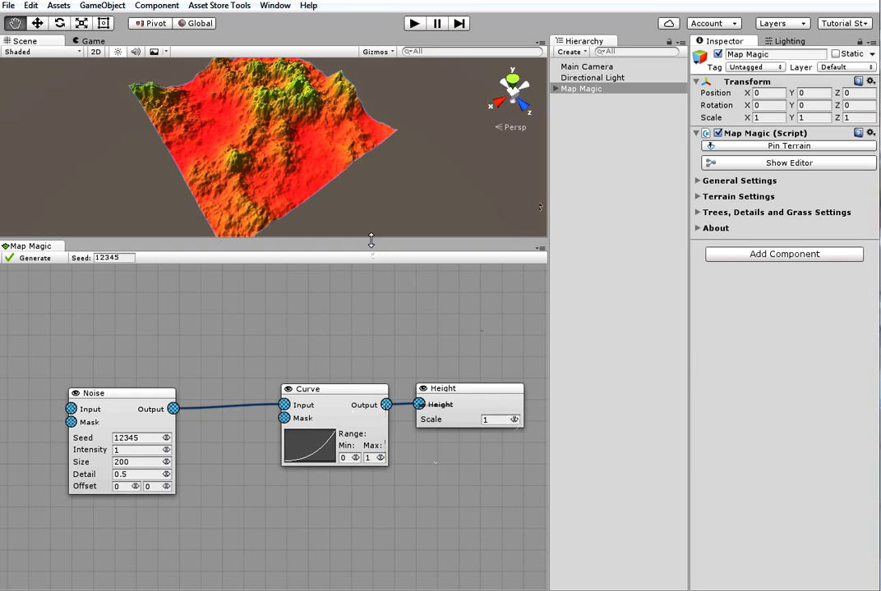
left_click_drag(374, 246, 380, 181)
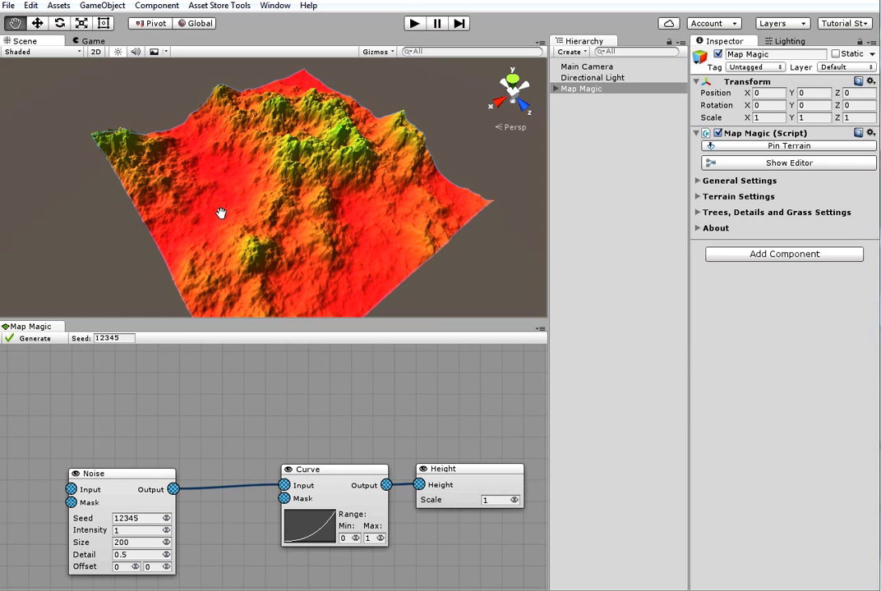
Step: Clear the generator preview from the terrain
right_click(319, 399)
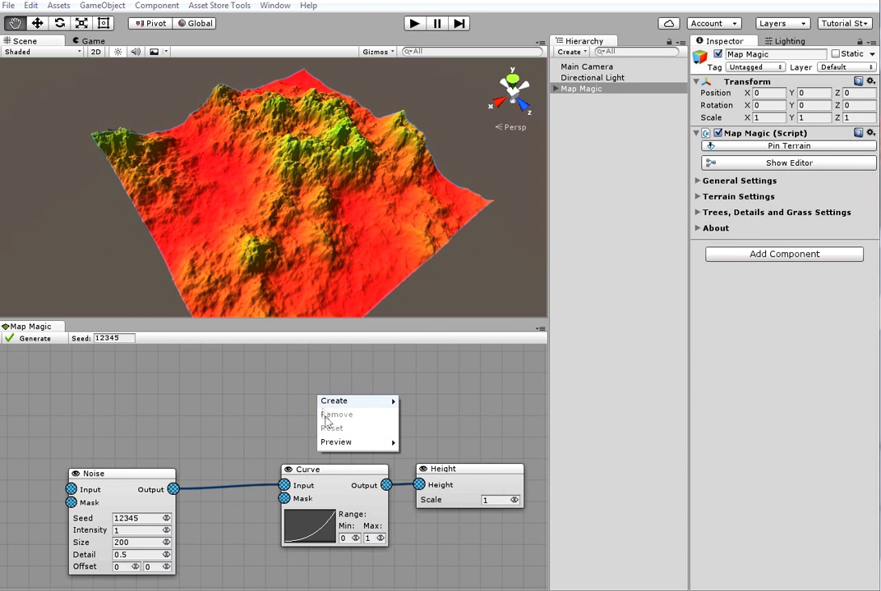
mouse_move(331, 442)
left_click(421, 469)
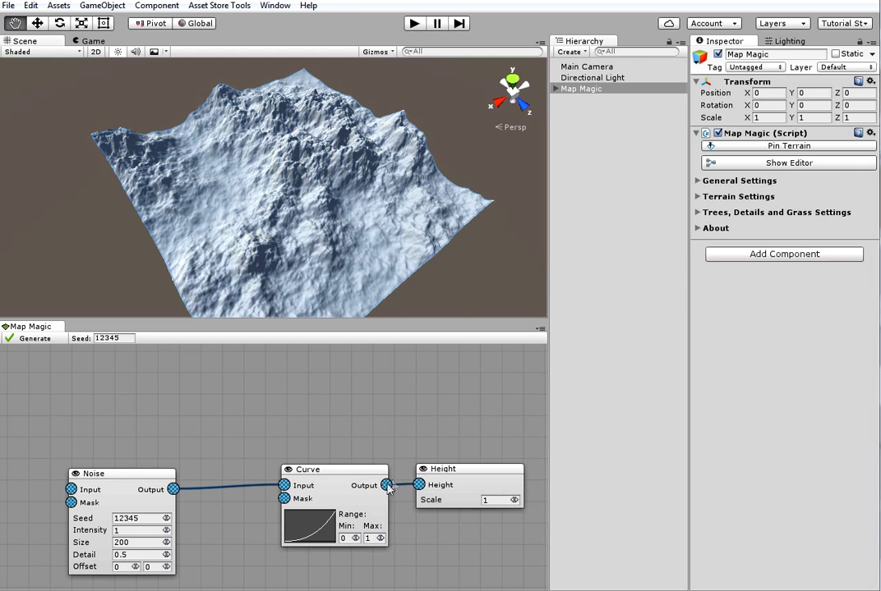
Step: Preview the Curve node's output in a separate window, inspect the map at different zoom levels, and close the preview
right_click(388, 484)
mouse_move(400, 534)
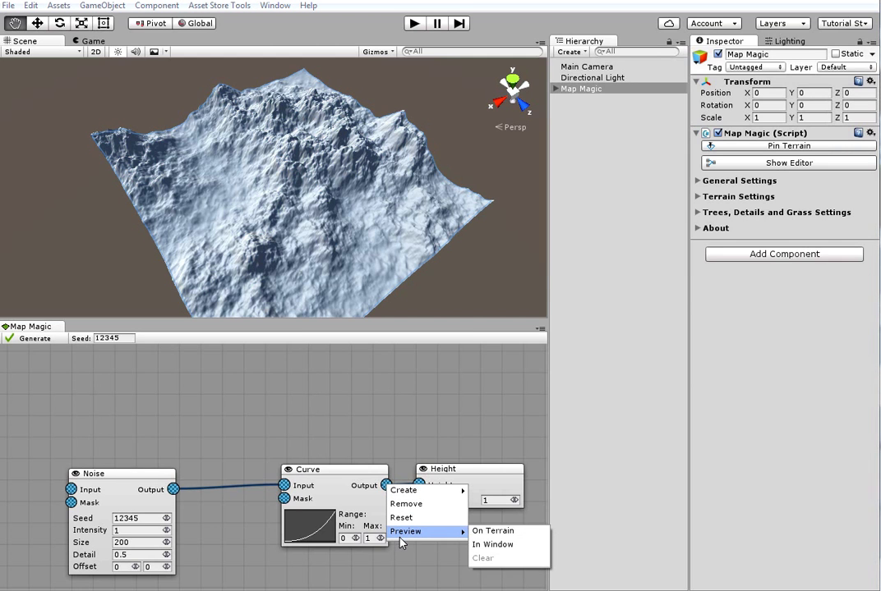
left_click(492, 544)
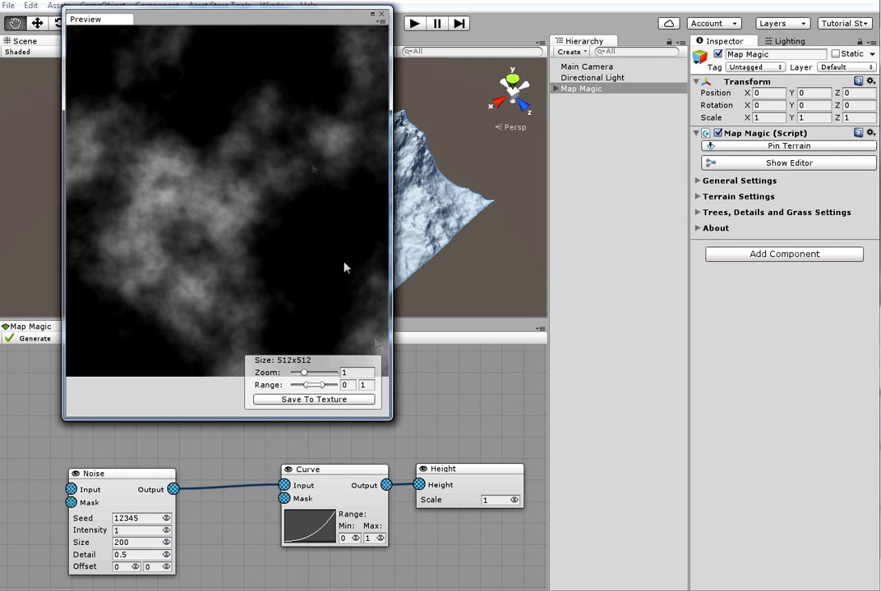
left_click_drag(255, 28, 269, 212)
scroll(284, 286, "up", 5)
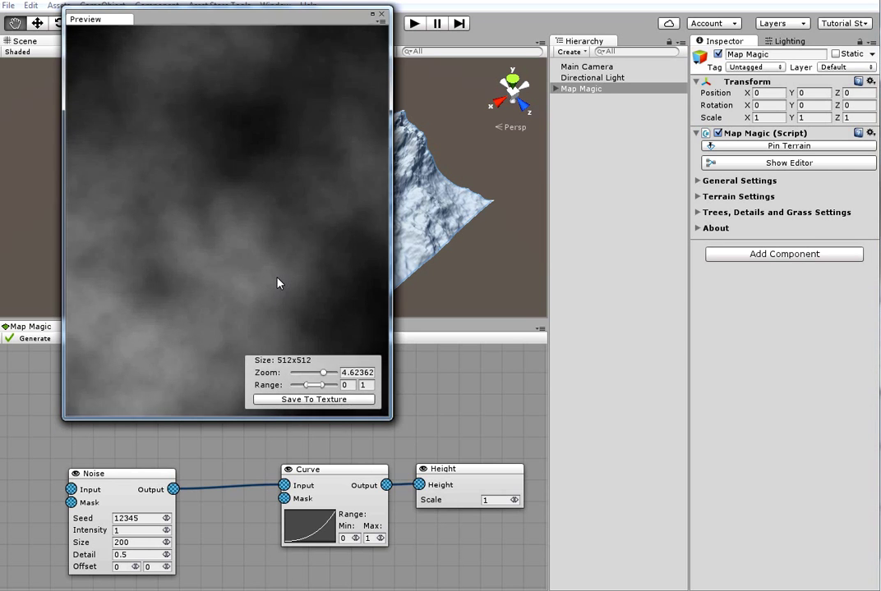
scroll(280, 285, "down", 6)
scroll(277, 283, "up", 2)
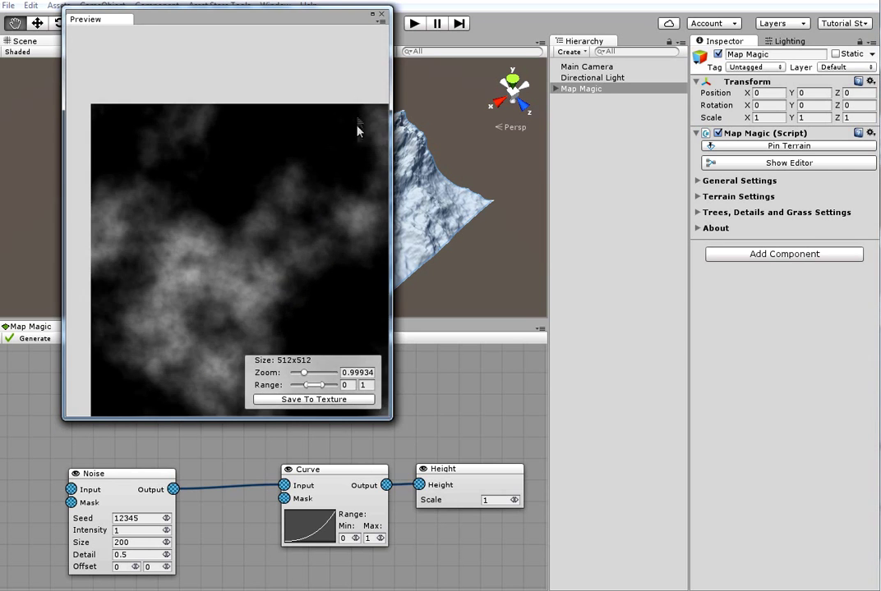
left_click(381, 14)
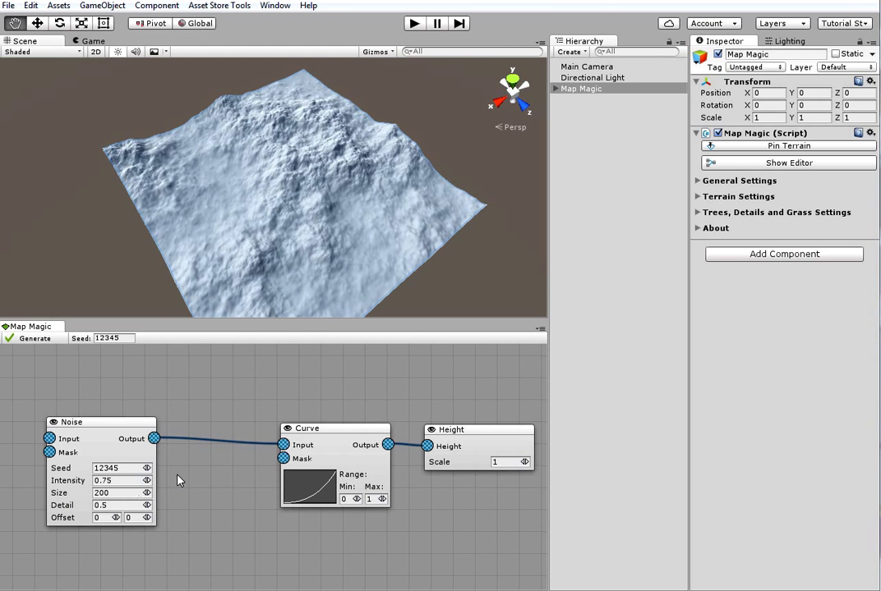
Step: Adjust the Noise node's intensity to 1 and lower it to 0.91
left_click_drag(176, 478, 427, 442)
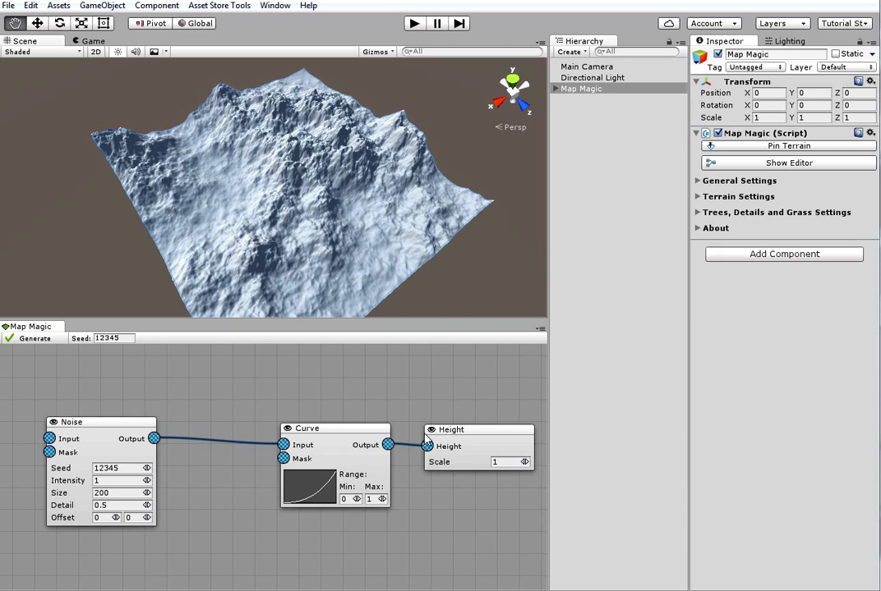
left_click_drag(145, 477, 133, 457)
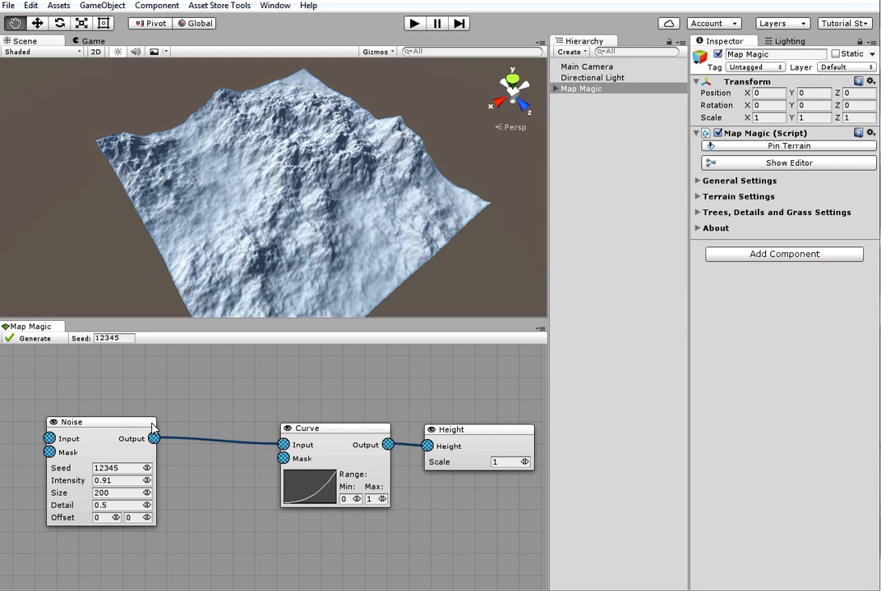
Step: Move the Noise node farther from the Curve node and create an Erosion map generator in the gap
left_click_drag(152, 425, 90, 426)
right_click(128, 396)
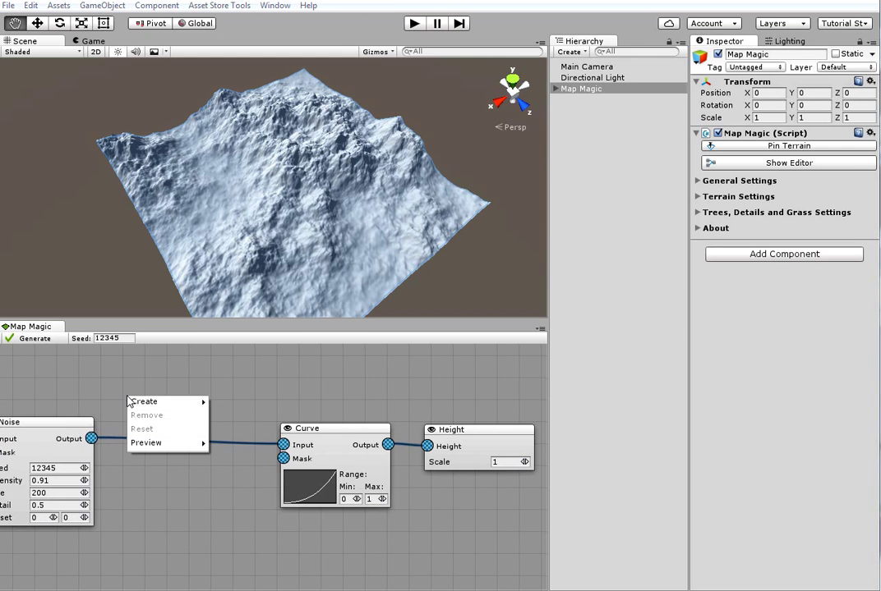
mouse_move(144, 404)
mouse_move(221, 401)
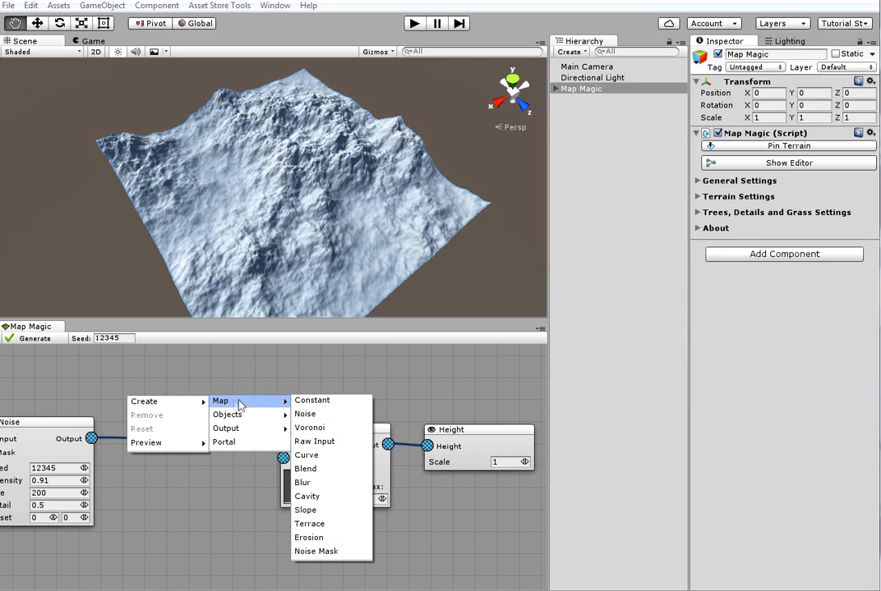
left_click(308, 538)
Step: Connect the Noise output through the Erosion node's Heights ports to the Curve input, and line up the Erosion node between them
left_click_drag(92, 438, 129, 410)
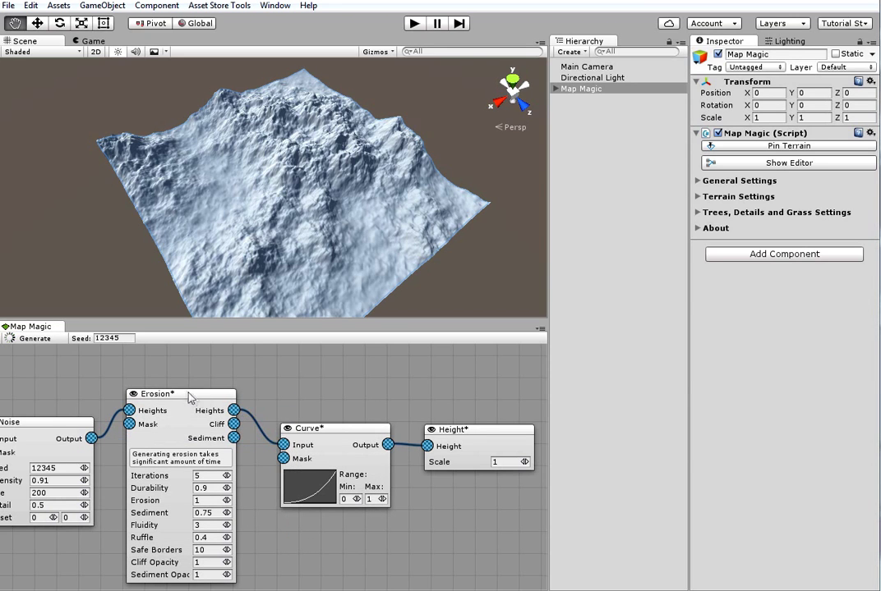
left_click_drag(186, 399, 187, 432)
middle_click_drag(206, 406, 222, 373)
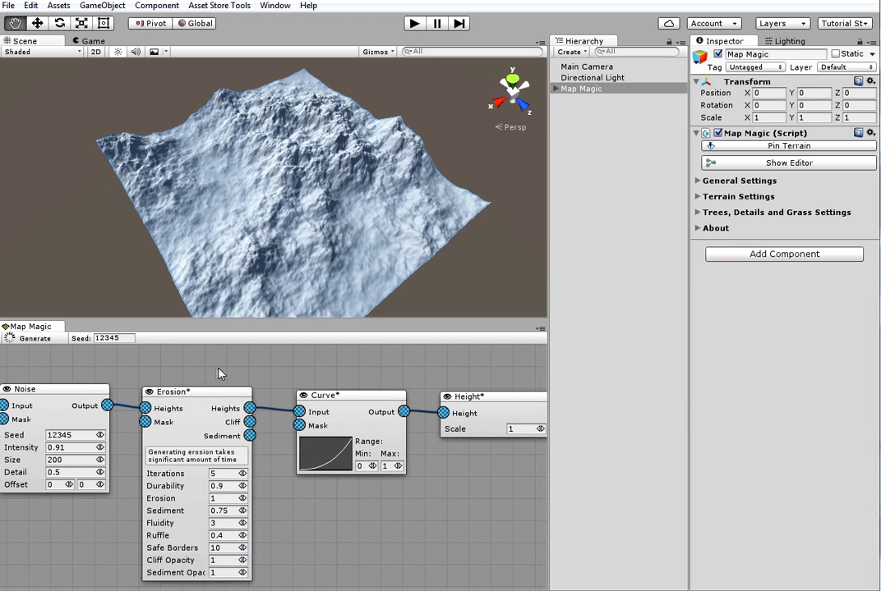
left_click(14, 343)
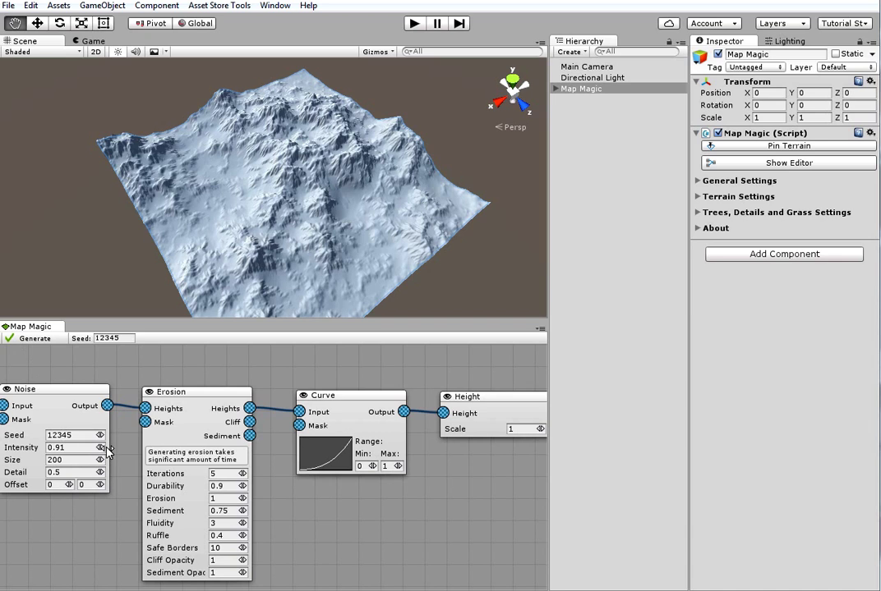
Step: Lower the Noise node's intensity in small amounts to 0.82, 0.77 and 0.71
left_click_drag(107, 448, 99, 448)
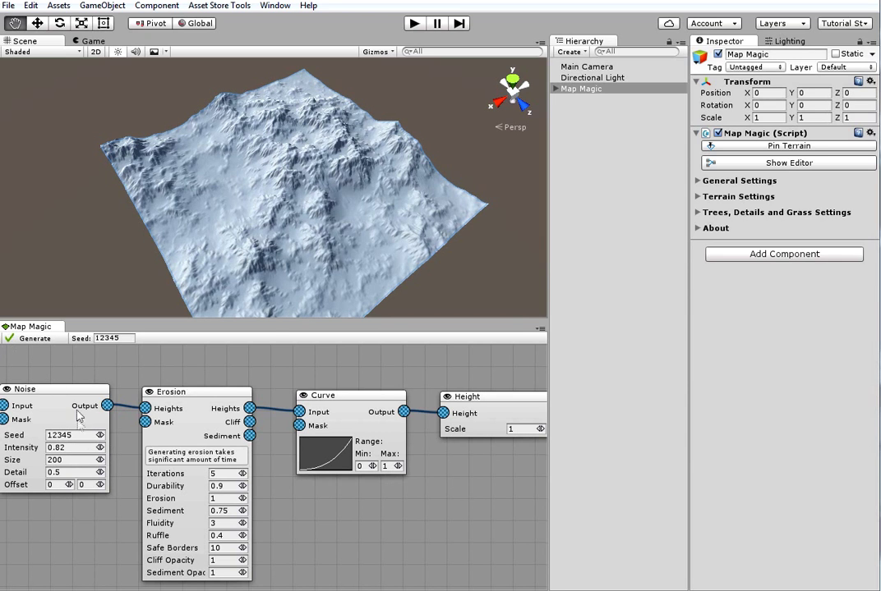
left_click_drag(100, 448, 95, 447)
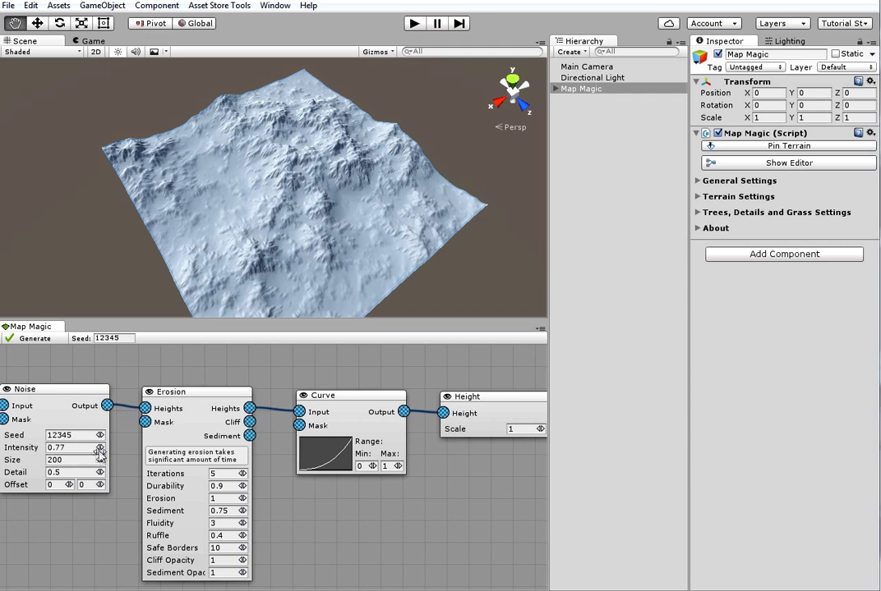
left_click_drag(99, 448, 87, 448)
Step: Try moving the upper end point of the Curve node's curve, close the curve editor, and regenerate the terrain
left_click(315, 456)
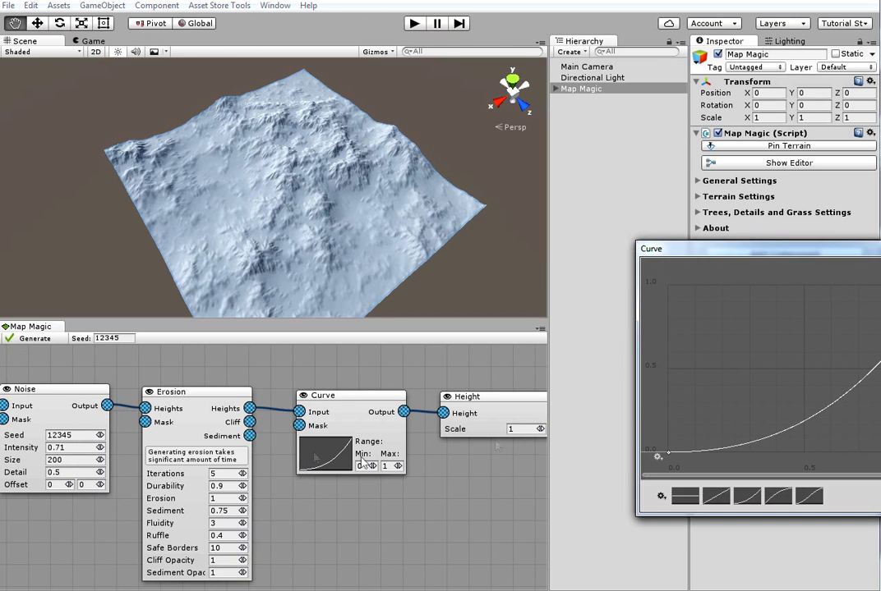
left_click_drag(806, 265, 610, 245)
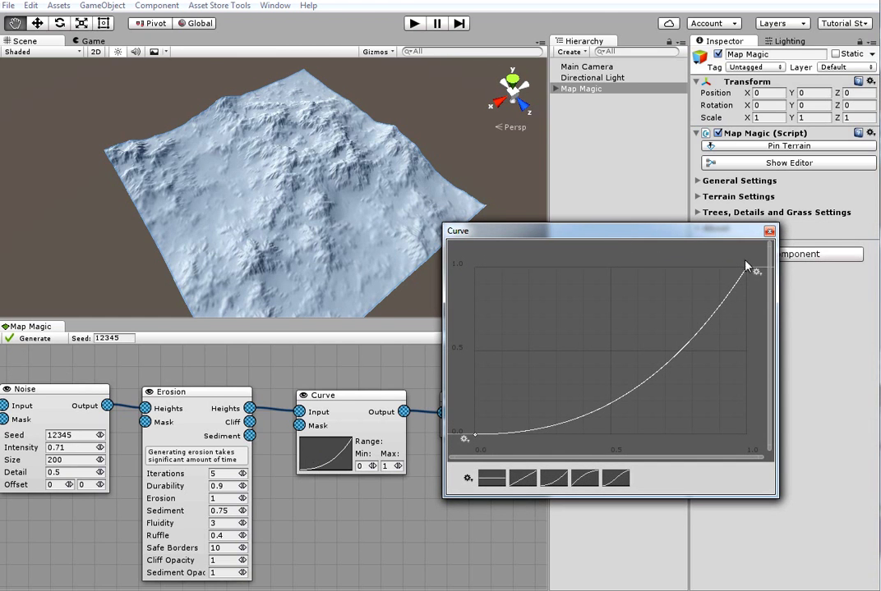
mouse_move(751, 265)
left_mouse_down()
mouse_move(635, 273)
mouse_move(703, 275)
mouse_move(731, 297)
mouse_move(727, 271)
mouse_move(721, 294)
mouse_move(753, 268)
left_mouse_up()
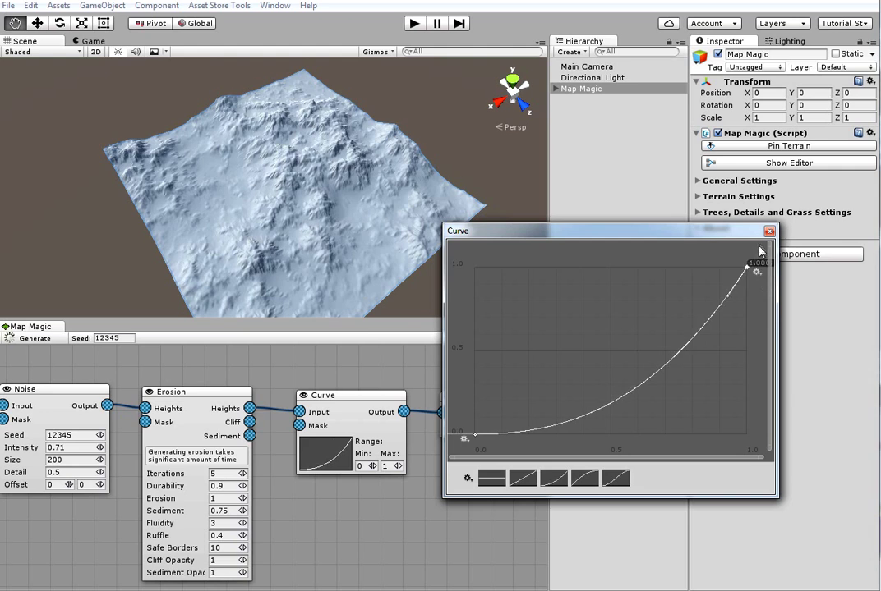
left_click(96, 353)
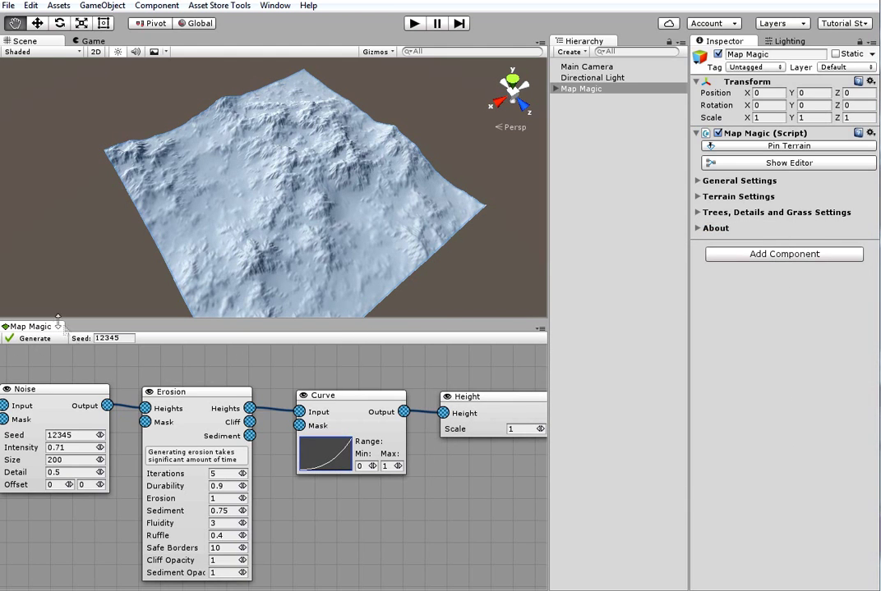
left_click(36, 338)
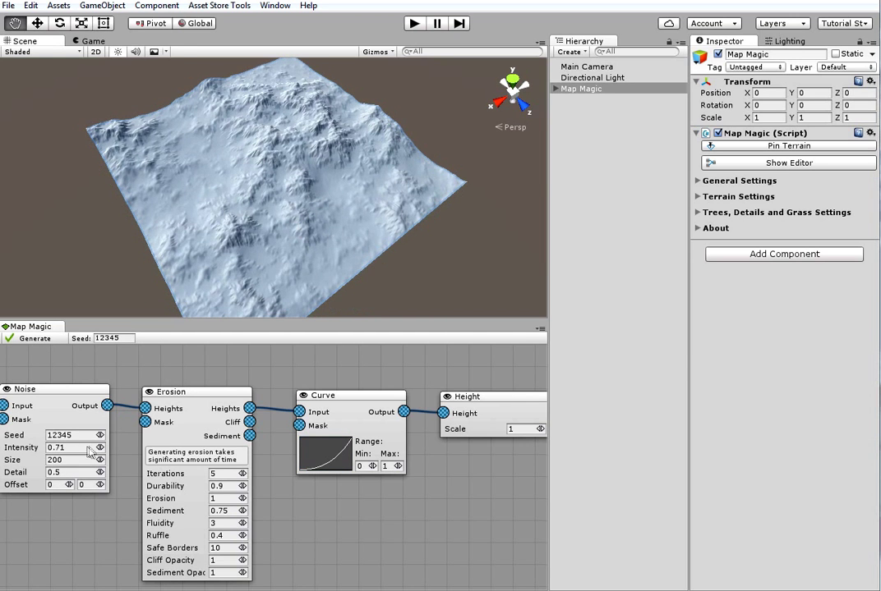
Step: Raise the Noise node's intensity to 0.93 and inspect the eroded terrain from another side
left_click_drag(100, 448, 180, 449)
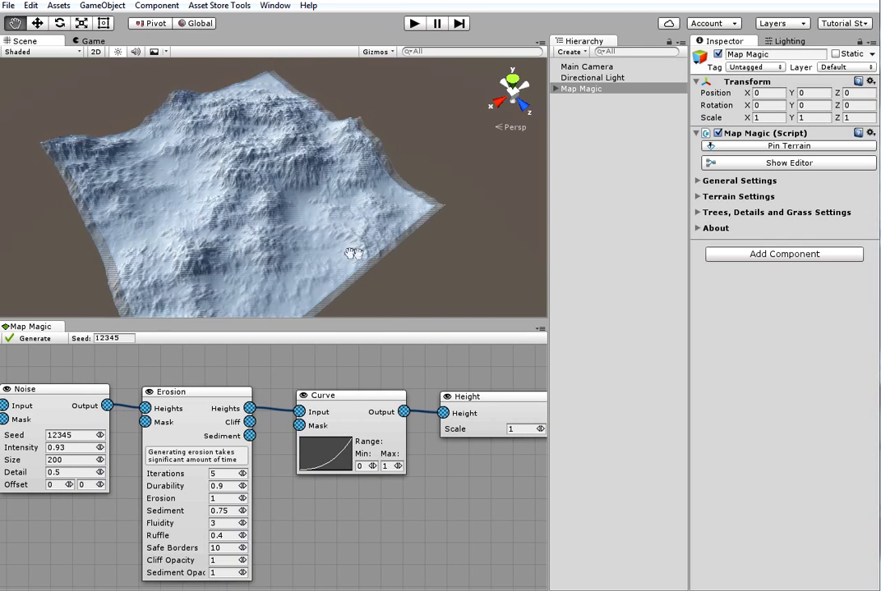
left_click_drag(318, 201, 519, 266, "alt")
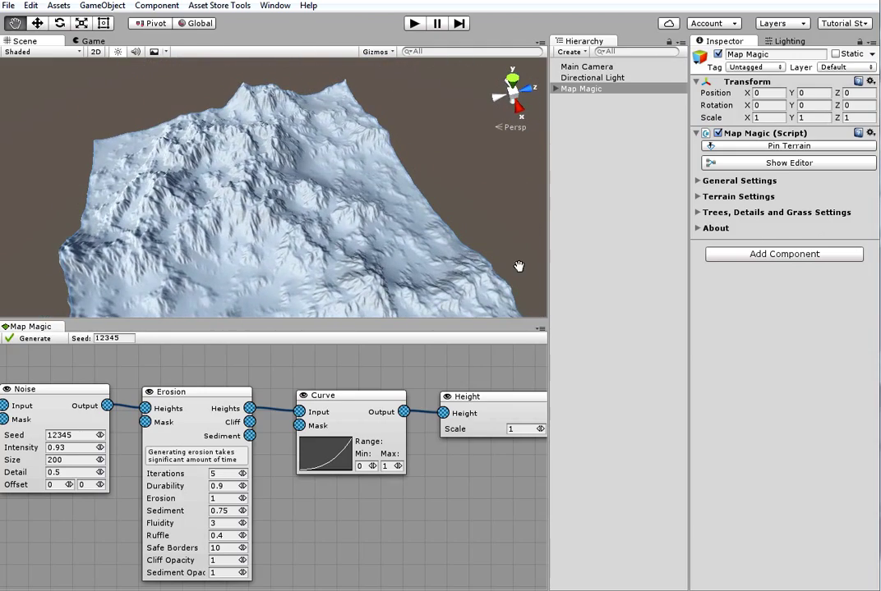